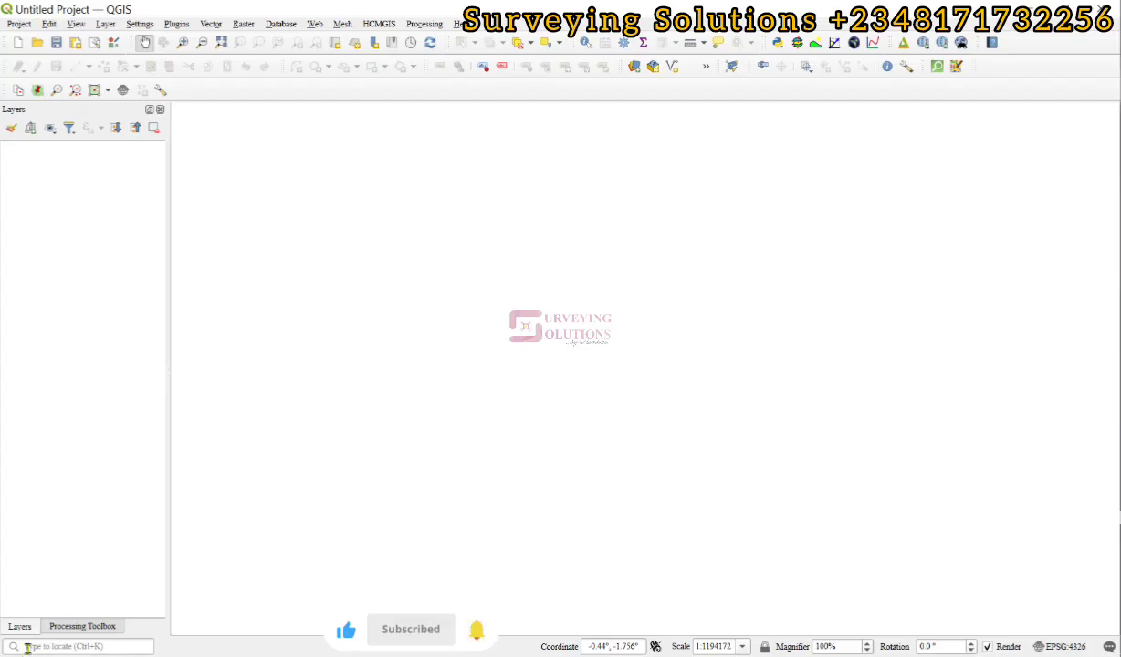
# Select 'federal school of surveying' in the Notepad notes and bring up QGIS's locator suggestions
pyautogui.click(29, 648)
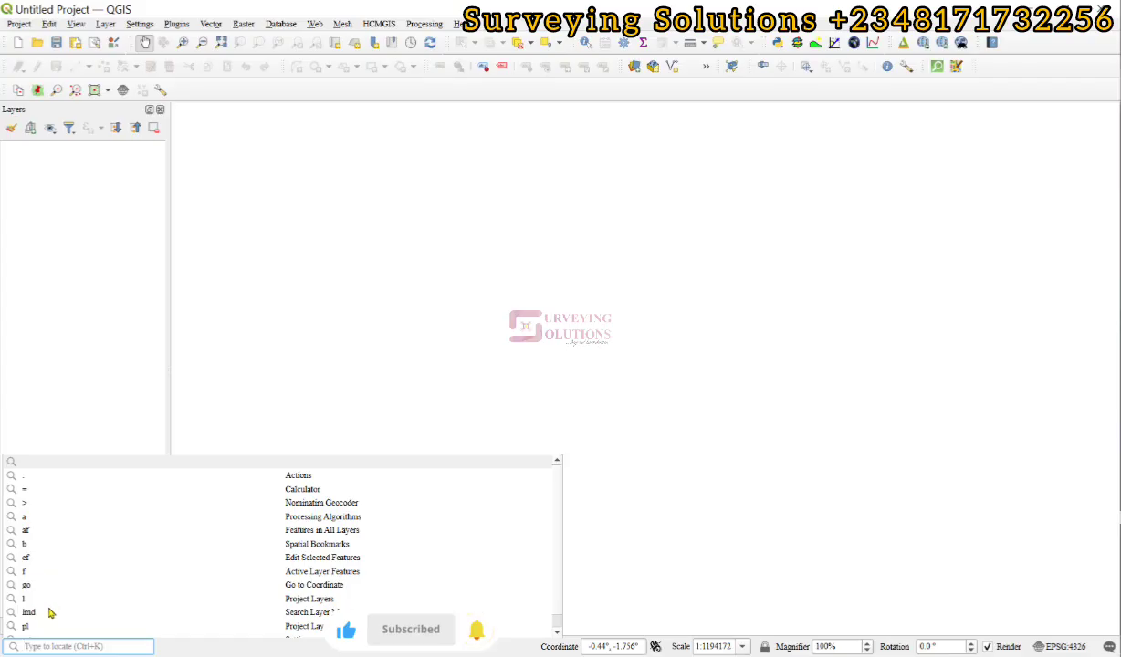
pyautogui.click(98, 329)
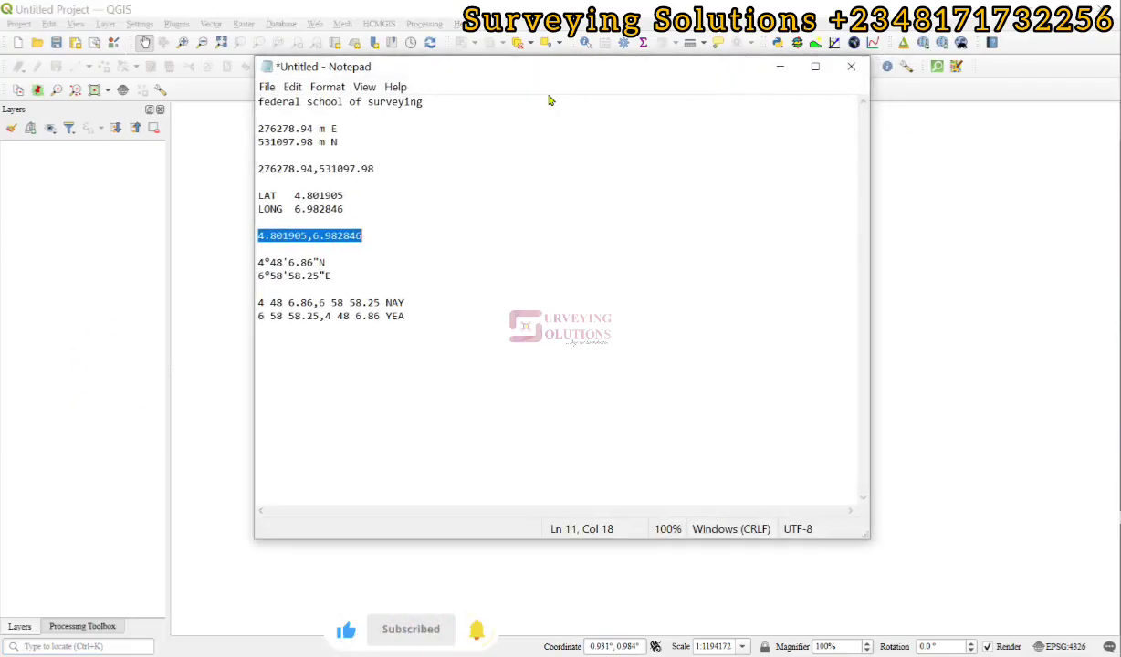
pyautogui.moveTo(258, 101); pyautogui.dragTo(471, 102)
pyautogui.hotkey('ctrl', 'c')
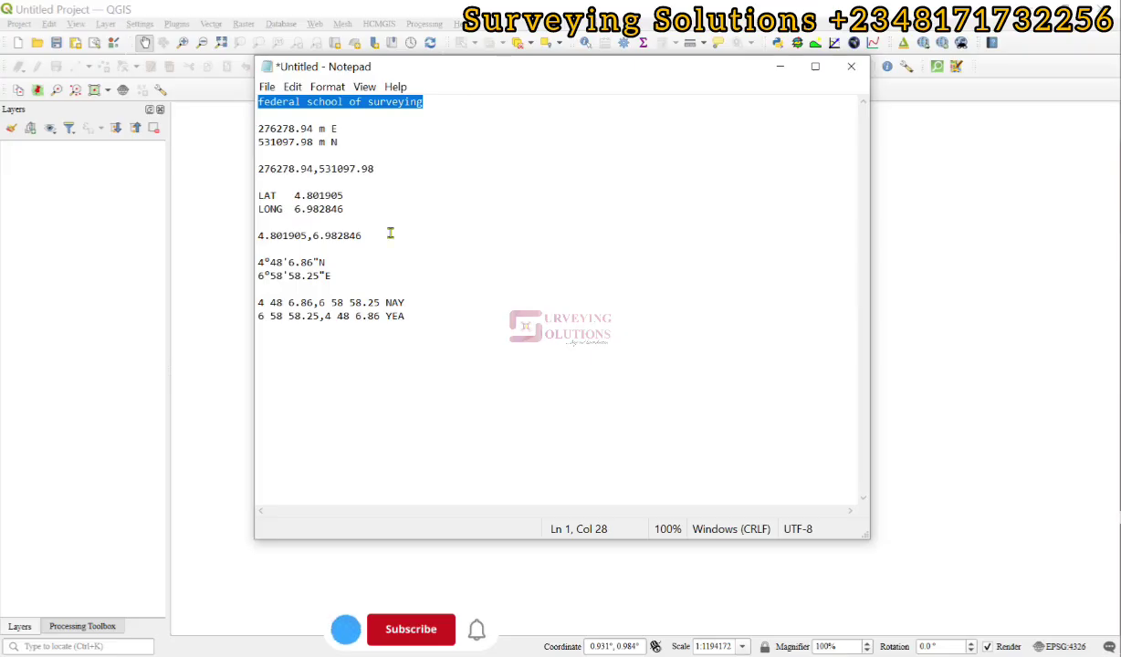
pyautogui.click(44, 647)
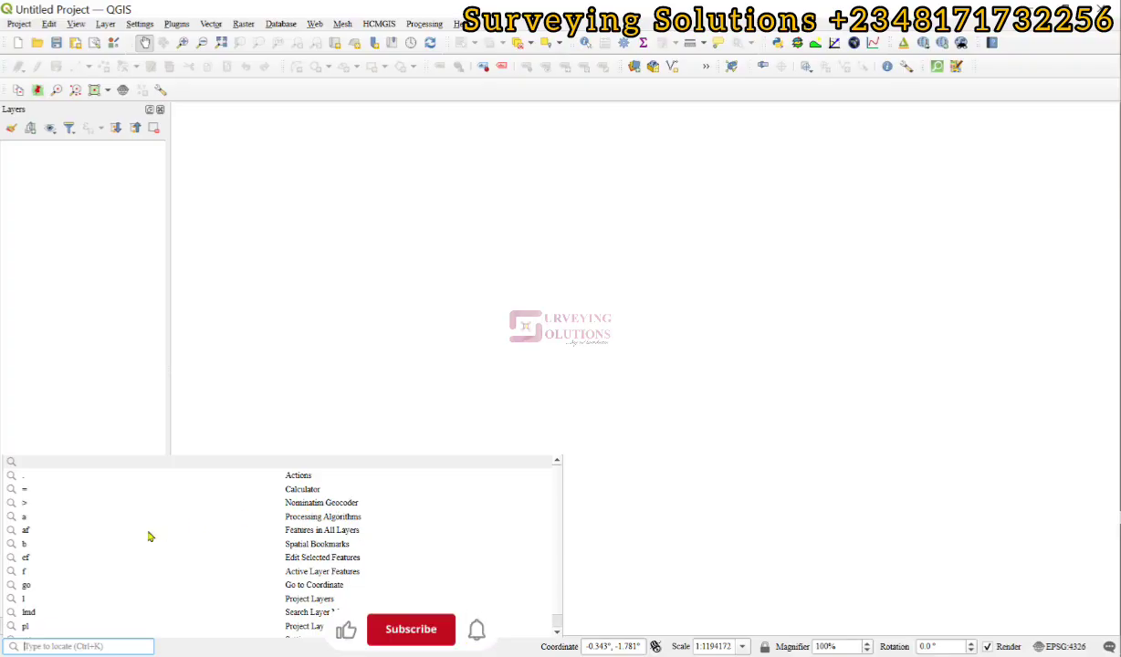
# Search the Nominatim Geocoder for 'federal school of surveying', finding the Oyo State, Nigeria match
pyautogui.click(28, 503)
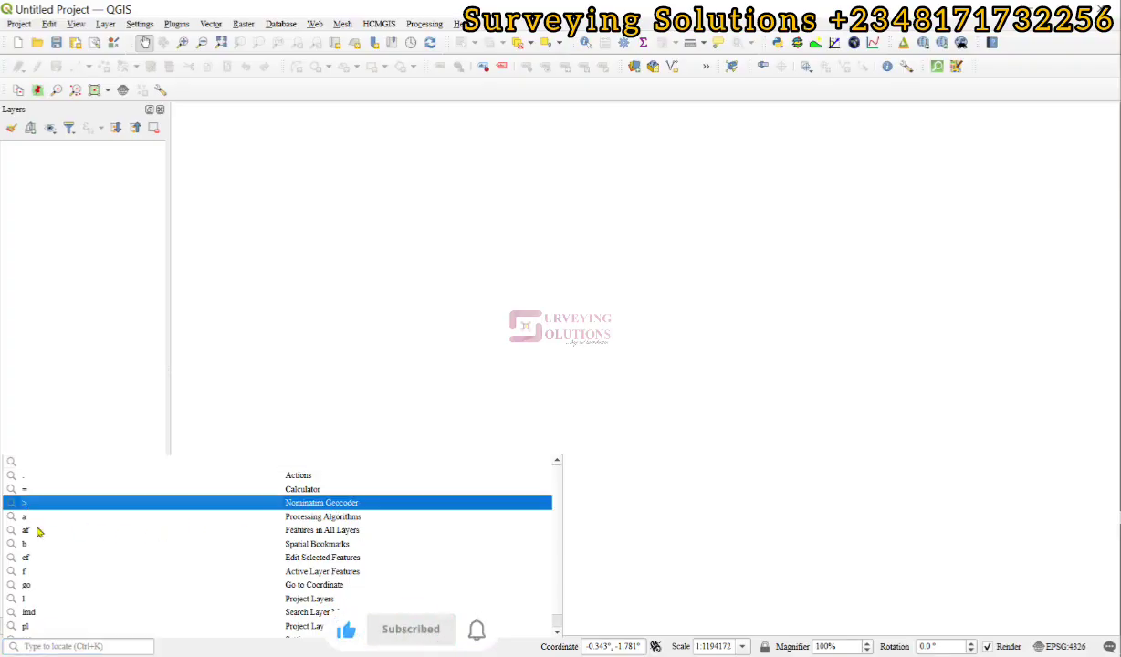
pyautogui.click(25, 508)
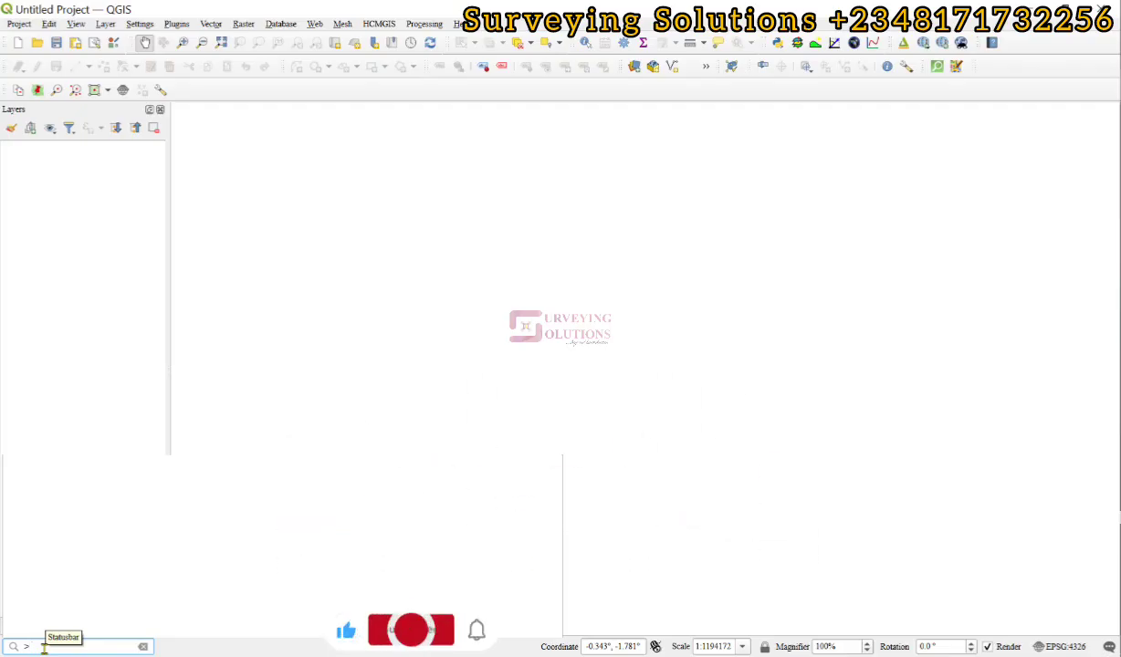
pyautogui.hotkey('ctrl', 'v')
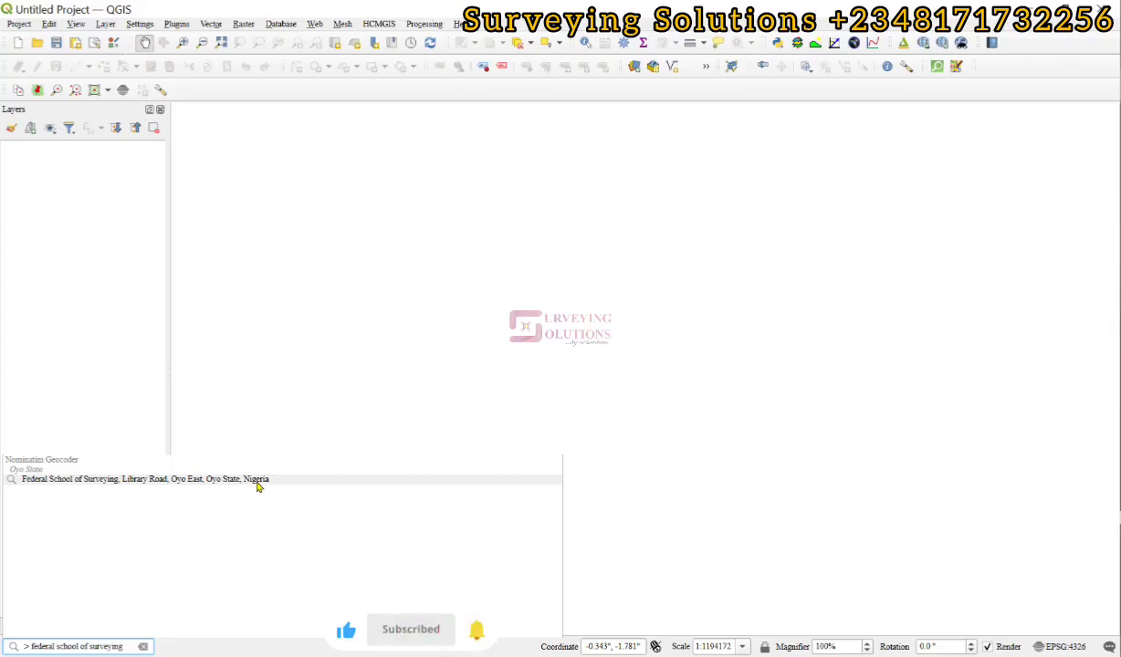
pyautogui.click(140, 23)
# Add the OpenStreetMap XYZ Tiles basemap and zoom to the school's Nominatim result
pyautogui.moveTo(106, 24)
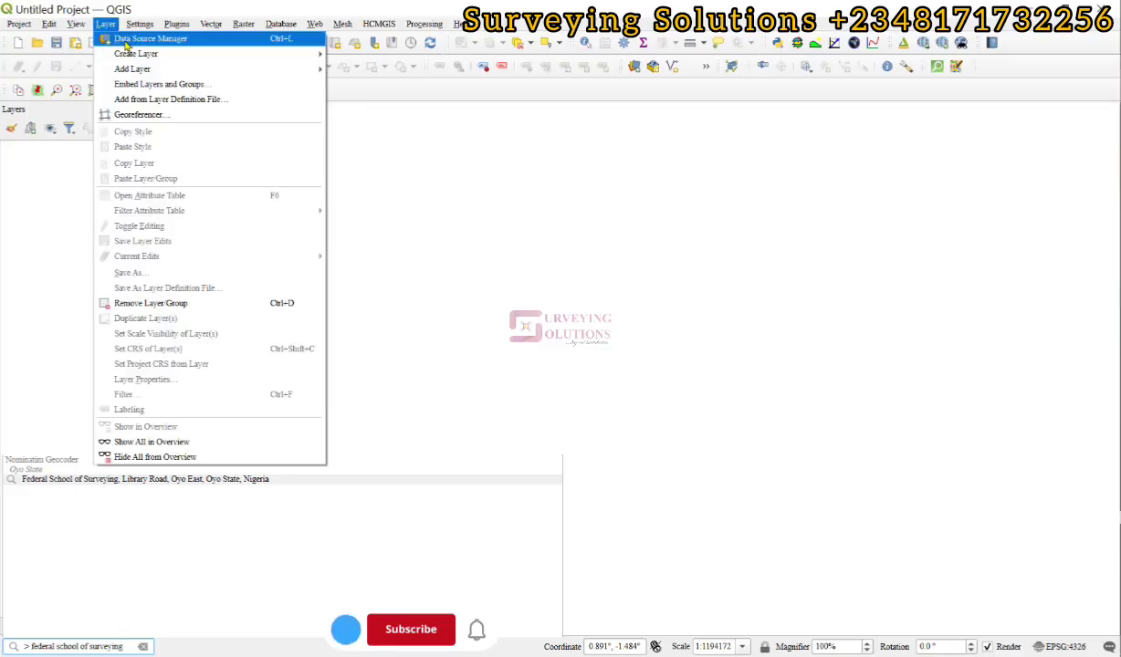
pyautogui.click(125, 41)
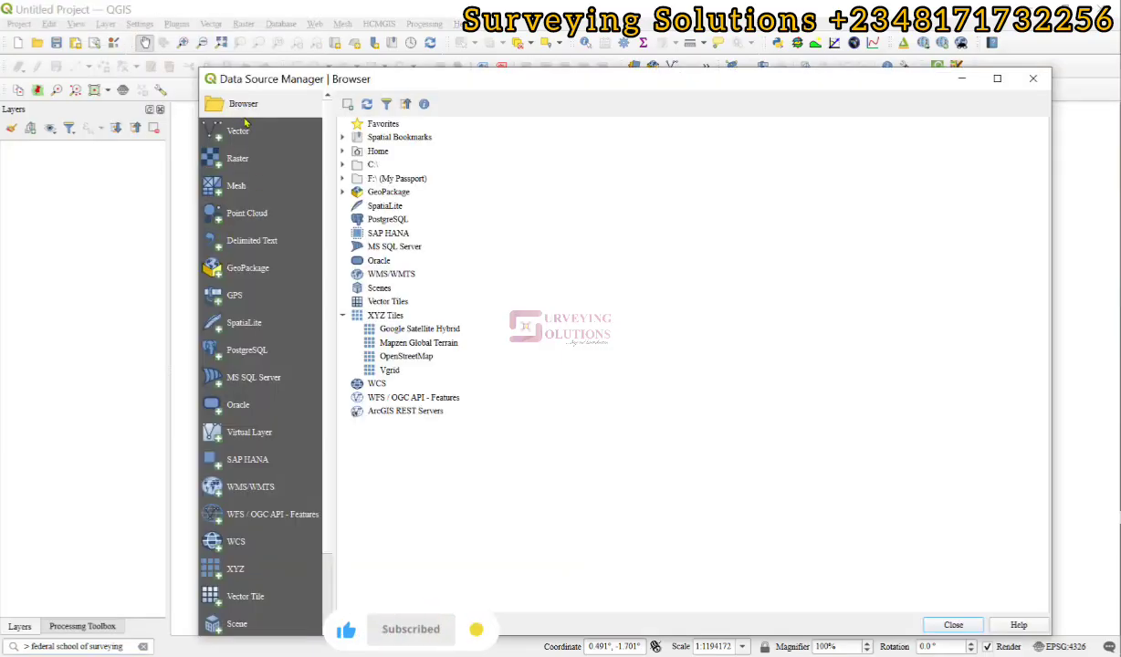
pyautogui.doubleClick(405, 358)
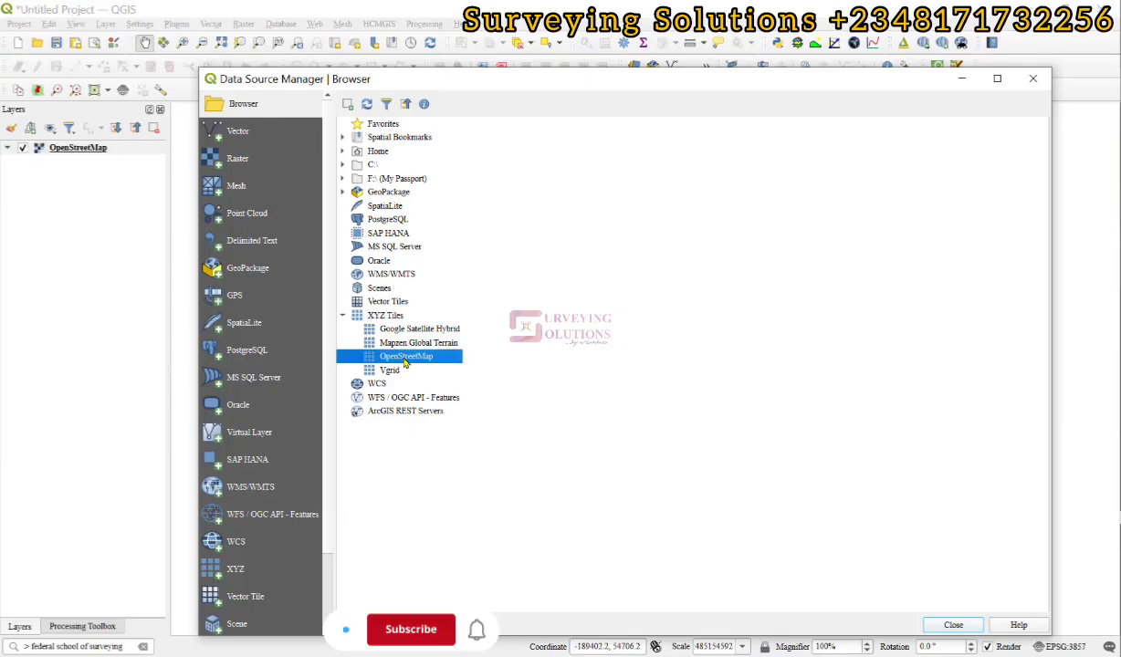
pyautogui.click(966, 625)
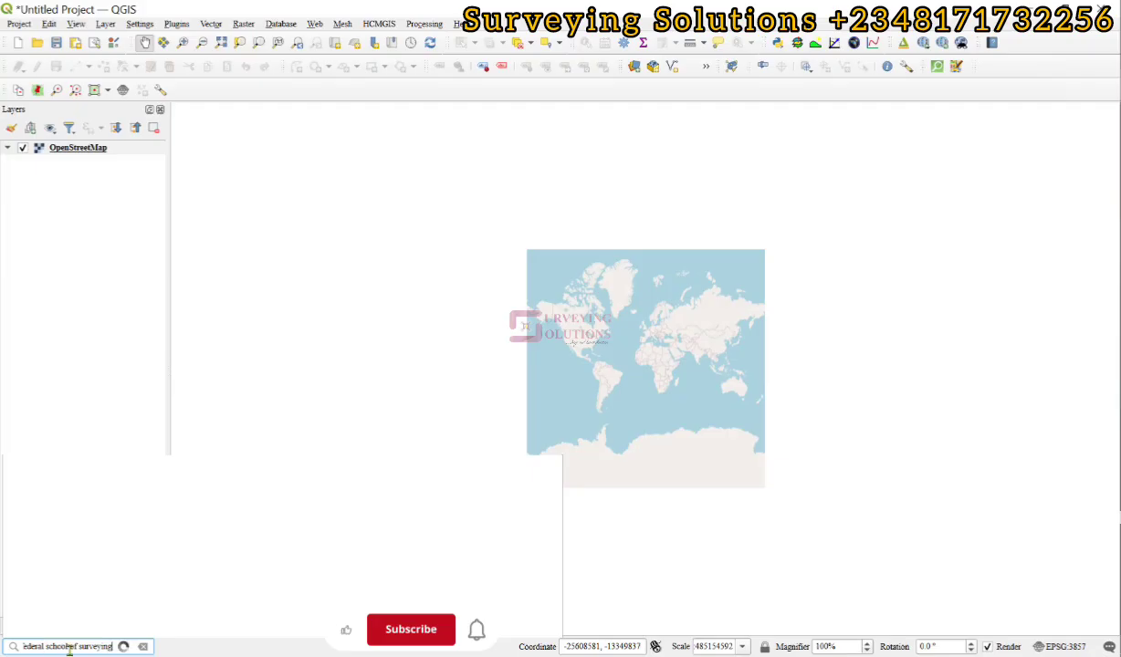
pyautogui.click(72, 481)
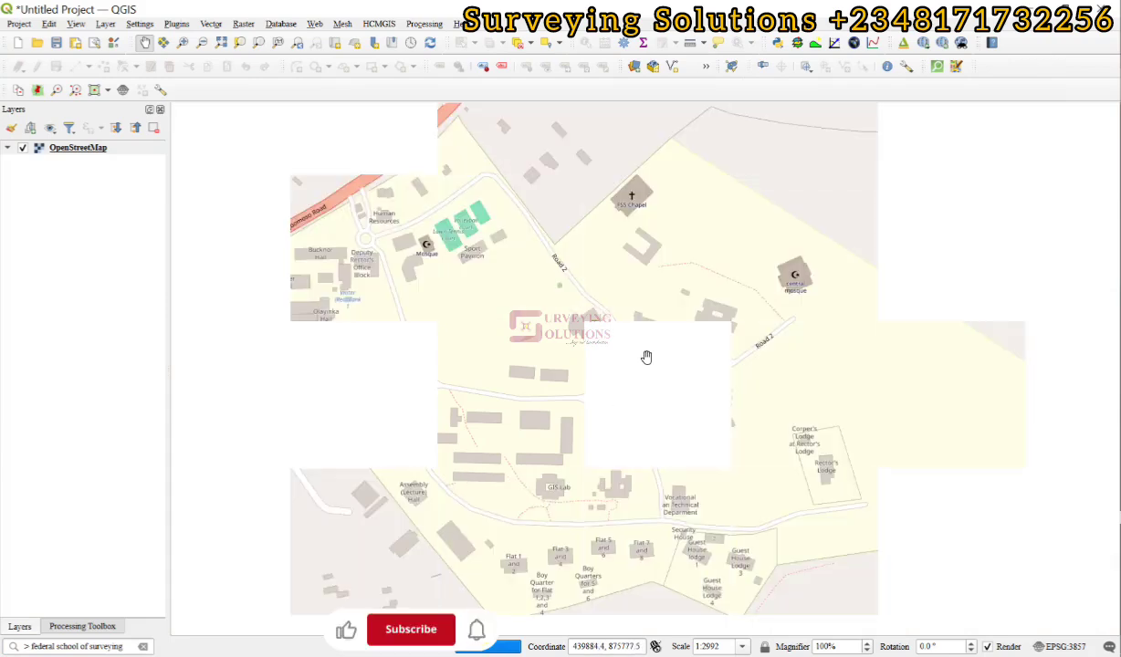
# Add the Google Hybrid layer from QuickMapServices and recentre on the school
pyautogui.click(315, 24)
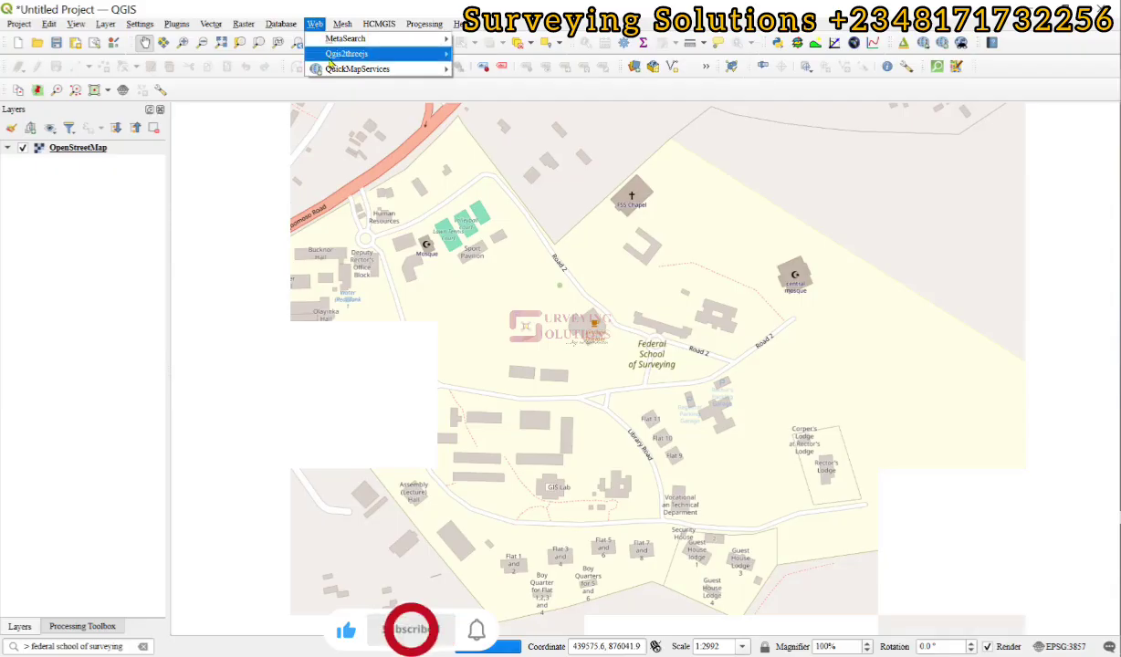
pyautogui.moveTo(332, 69)
pyautogui.moveTo(562, 146)
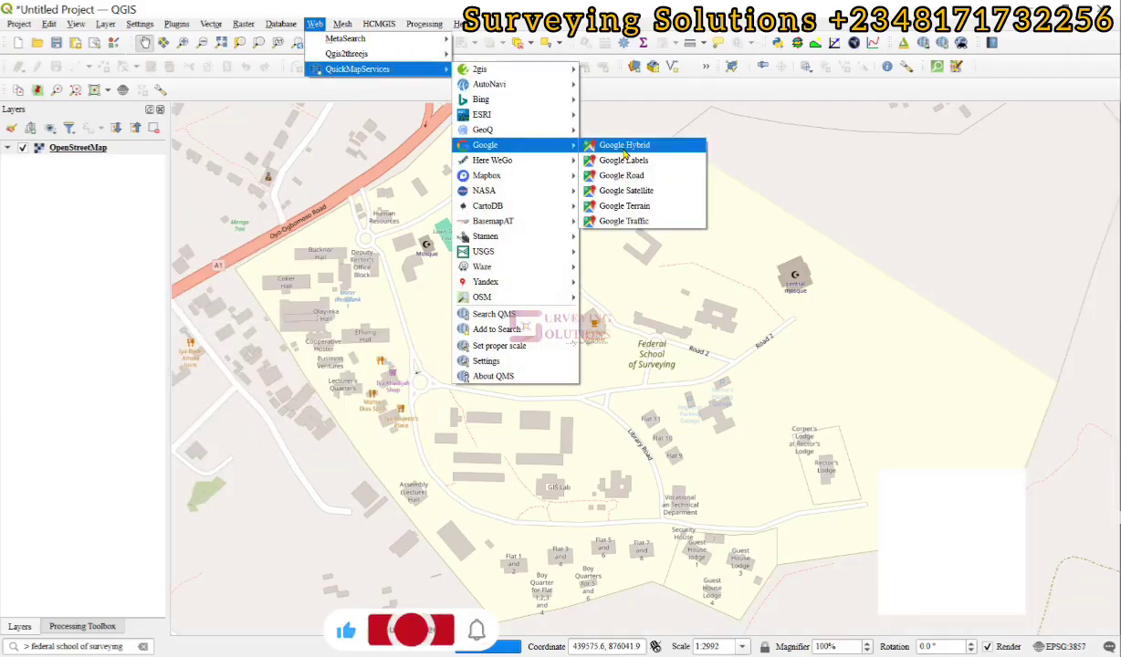
pyautogui.click(601, 147)
pyautogui.click(22, 147)
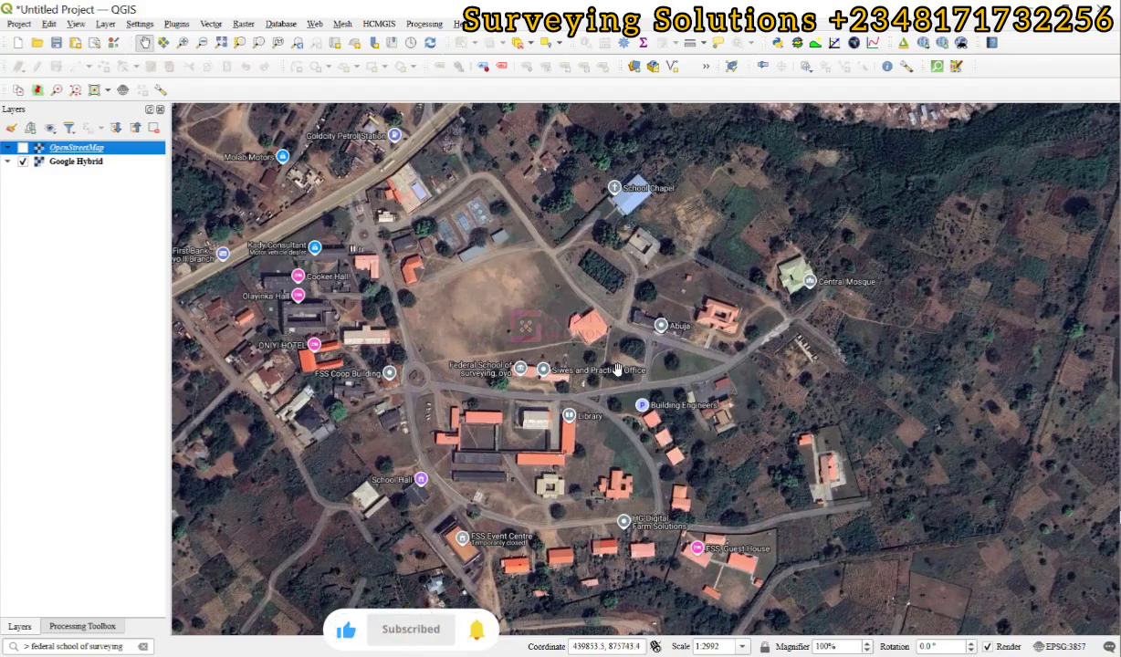
pyautogui.click(23, 148)
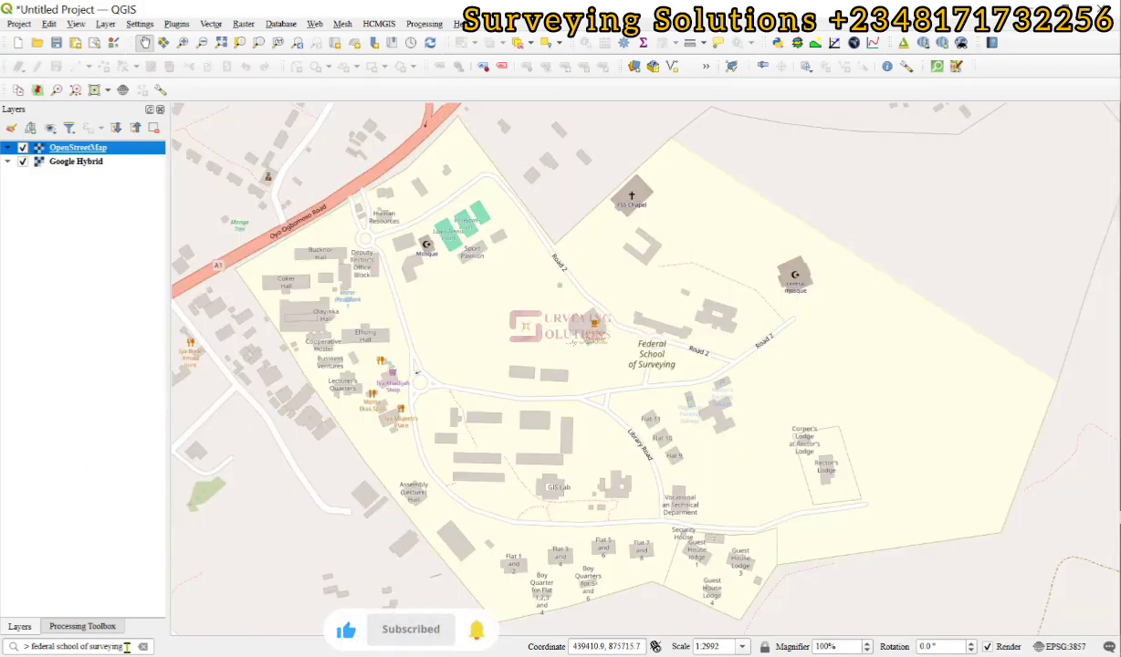
pyautogui.click(212, 477)
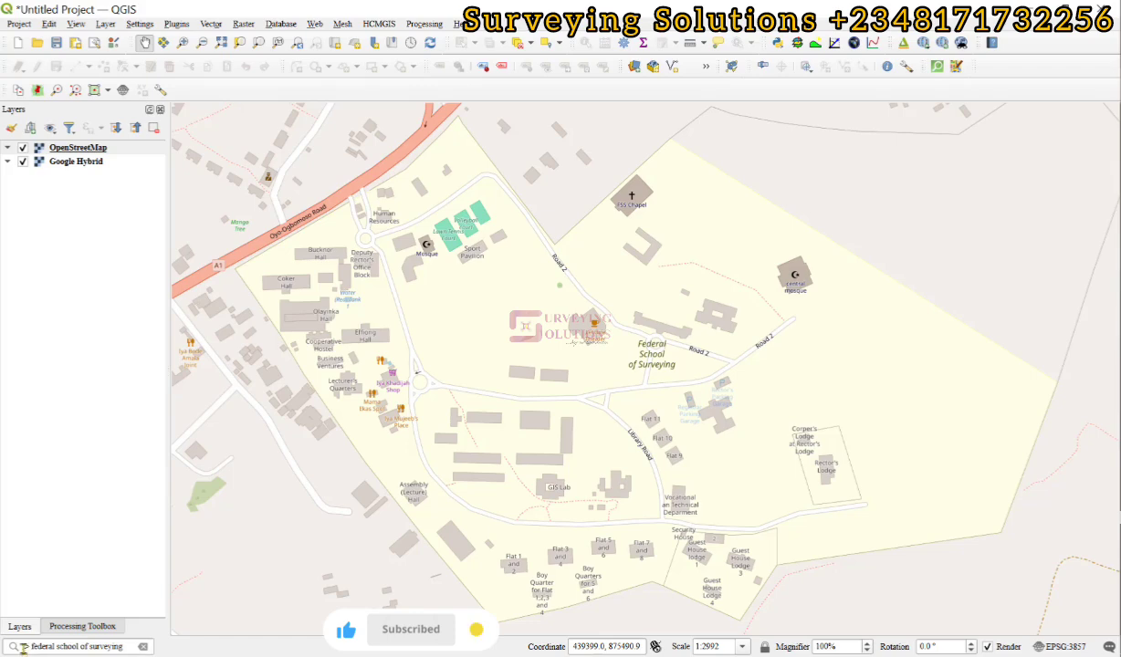
pyautogui.hotkey('alt', 'Tab')
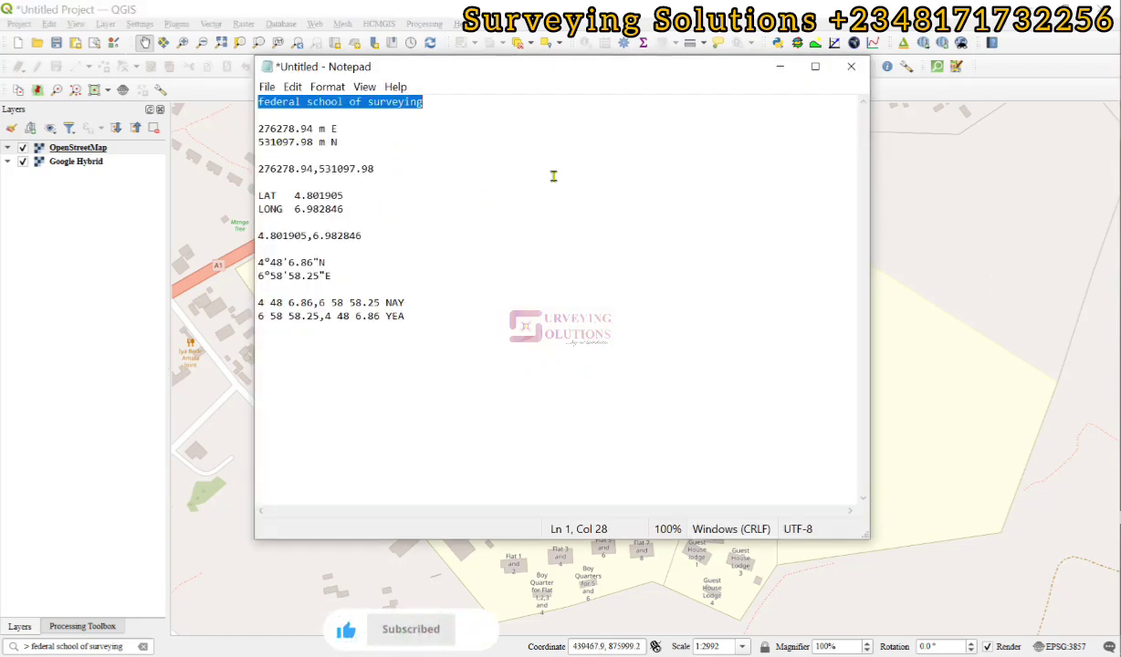
pyautogui.click(779, 70)
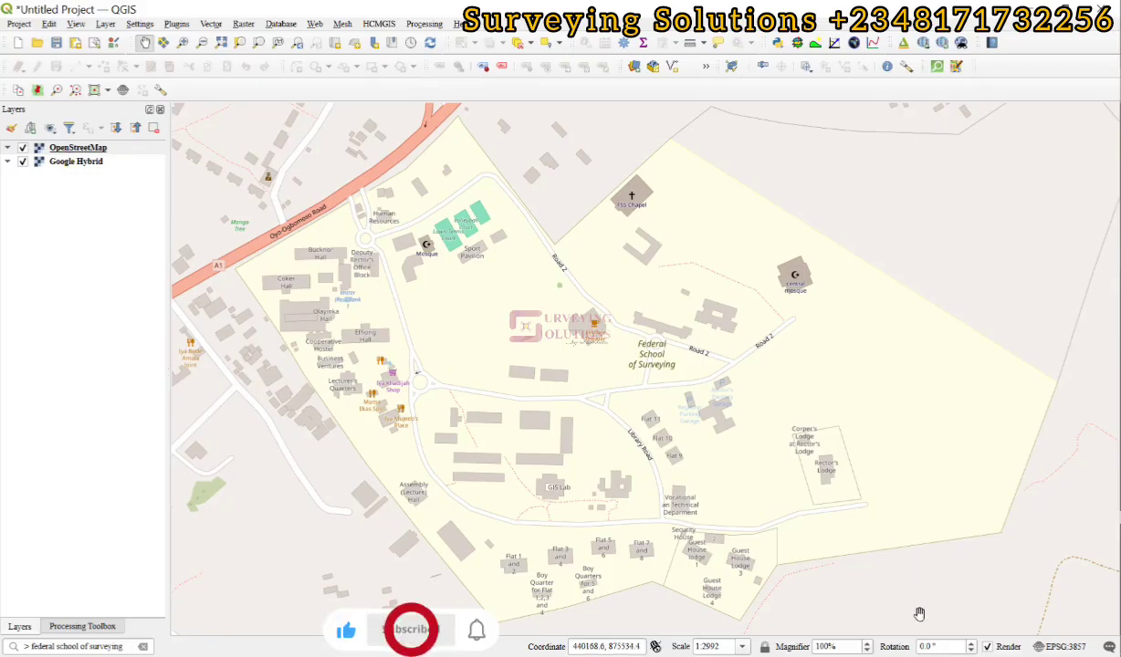
pyautogui.click(1061, 646)
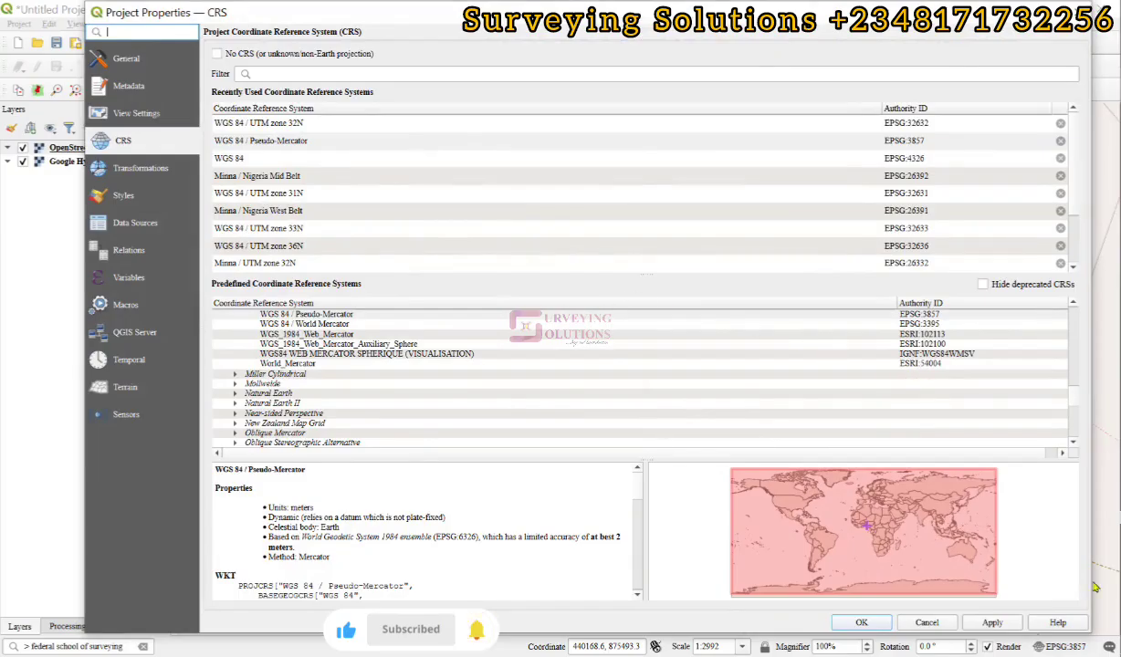
pyautogui.scroll(-3, 346, 494)
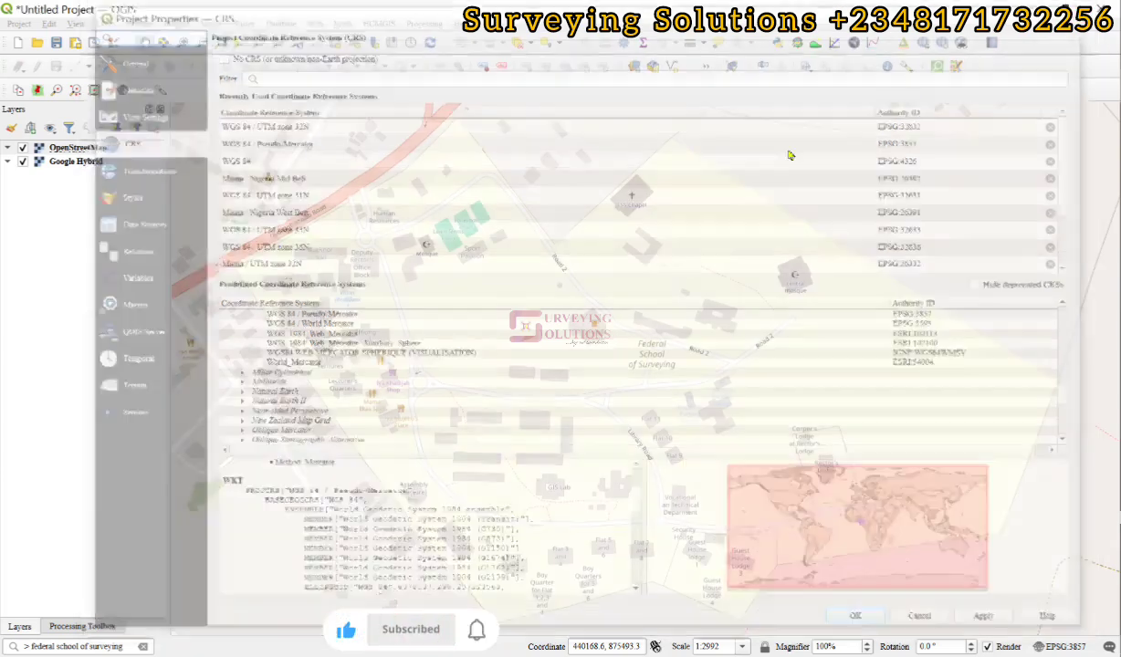
pyautogui.click(1059, 11)
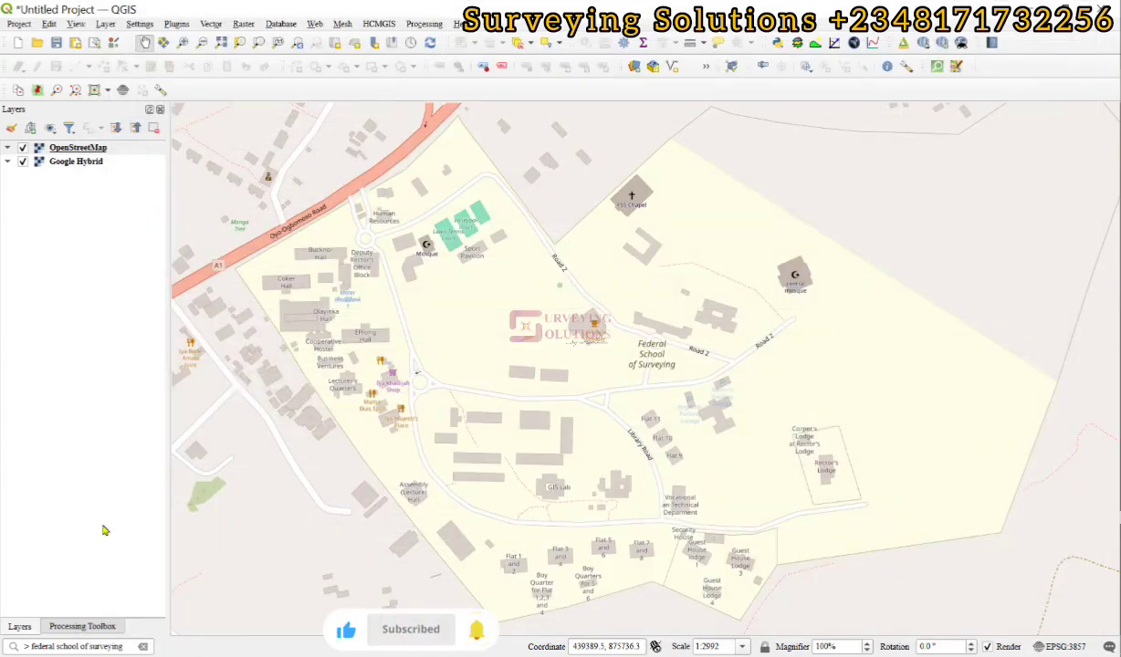
# Copy the UTM pair 276278.94,531097.98 from the notes and return to QGIS's locator
pyautogui.hotkey('alt', 'Tab')
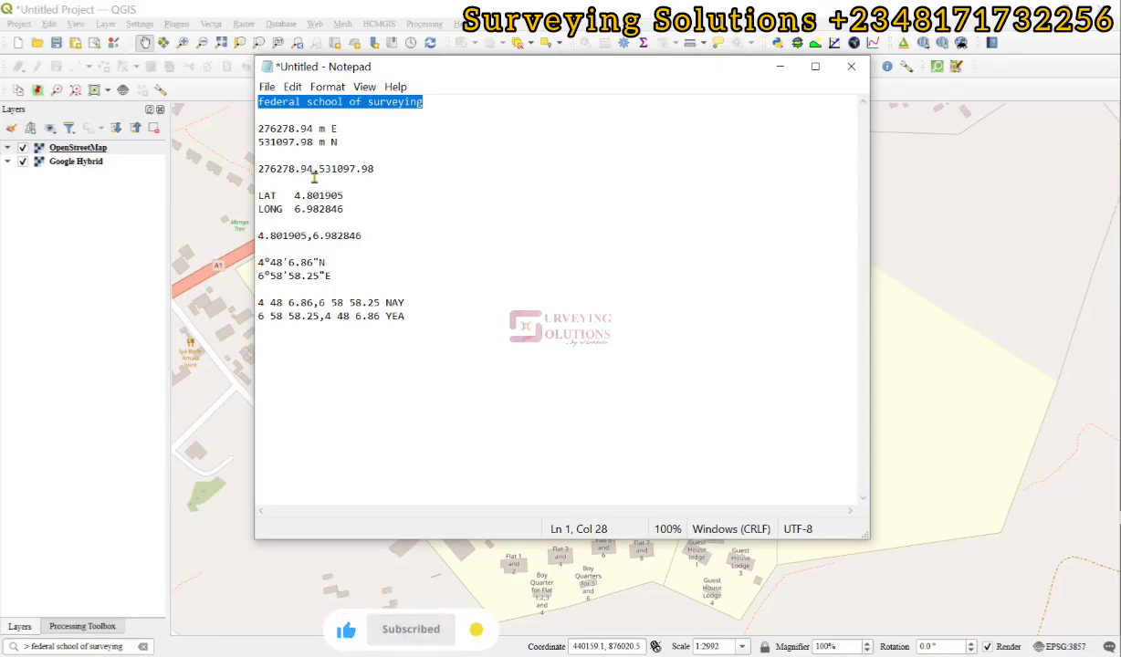
pyautogui.moveTo(386, 170); pyautogui.dragTo(249, 170)
pyautogui.hotkey('ctrl', 'c')
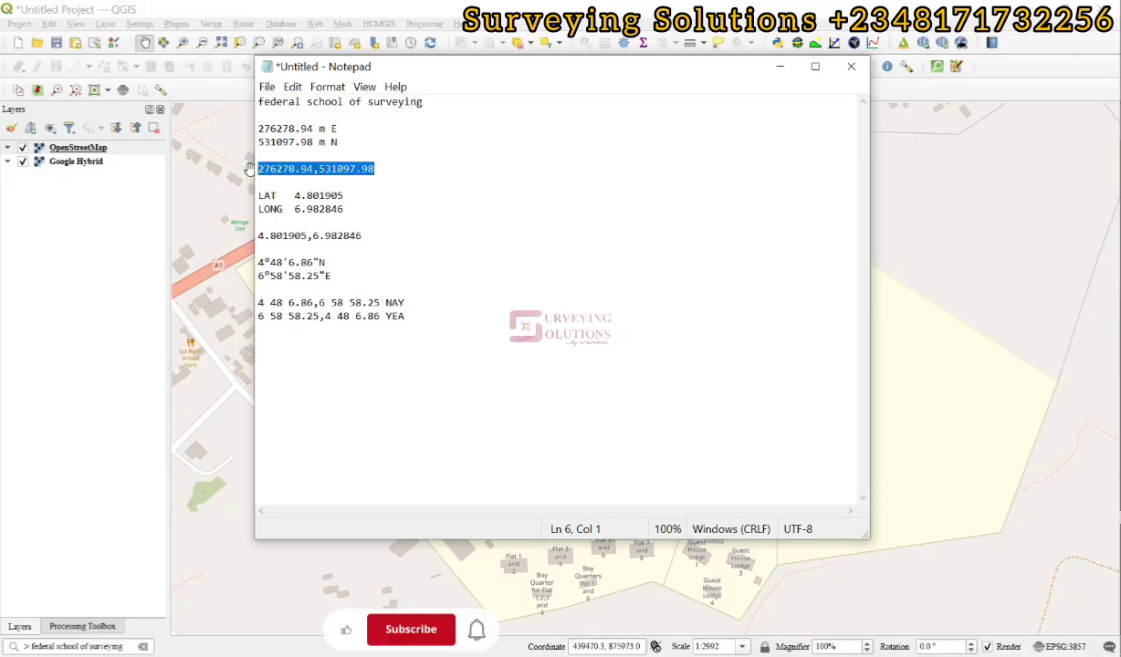
pyautogui.click(144, 646)
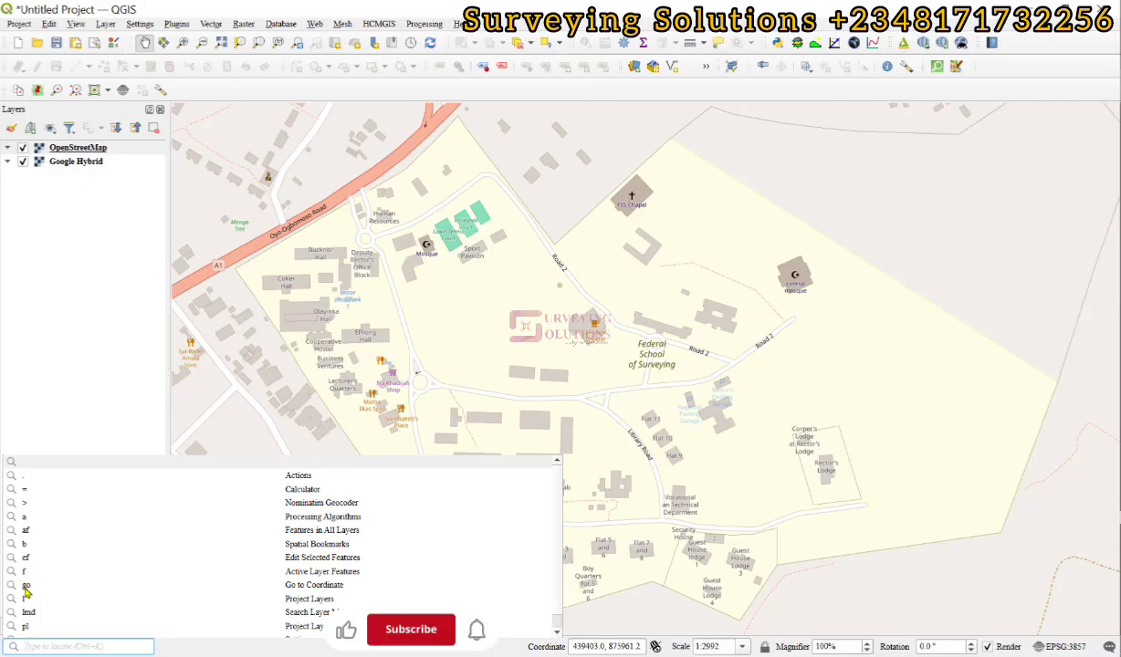
# Search 'go 276278.94,531097.98' in the locator and jump the map to that coordinate
pyautogui.write('go')
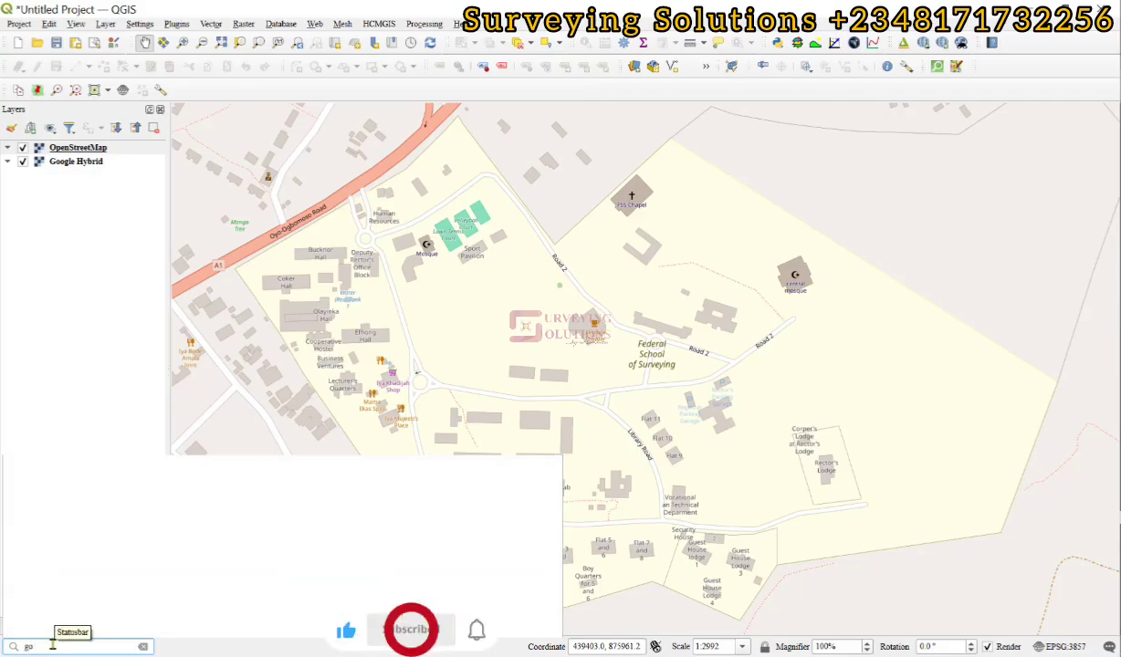
pyautogui.hotkey('ctrl', 'v')
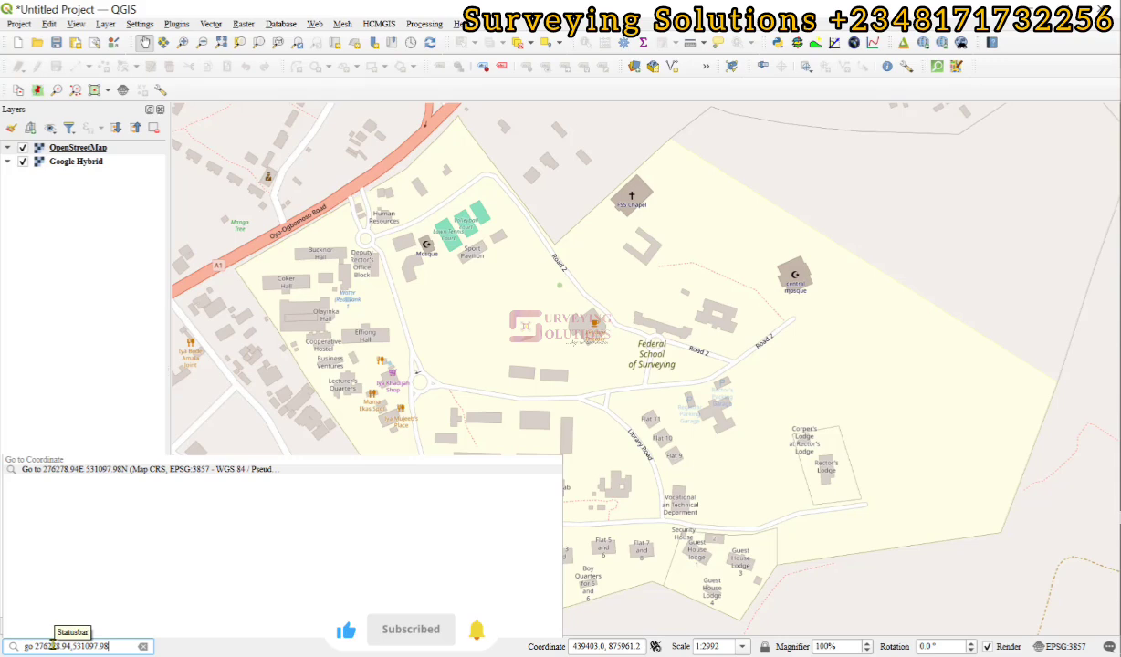
pyautogui.click(158, 470)
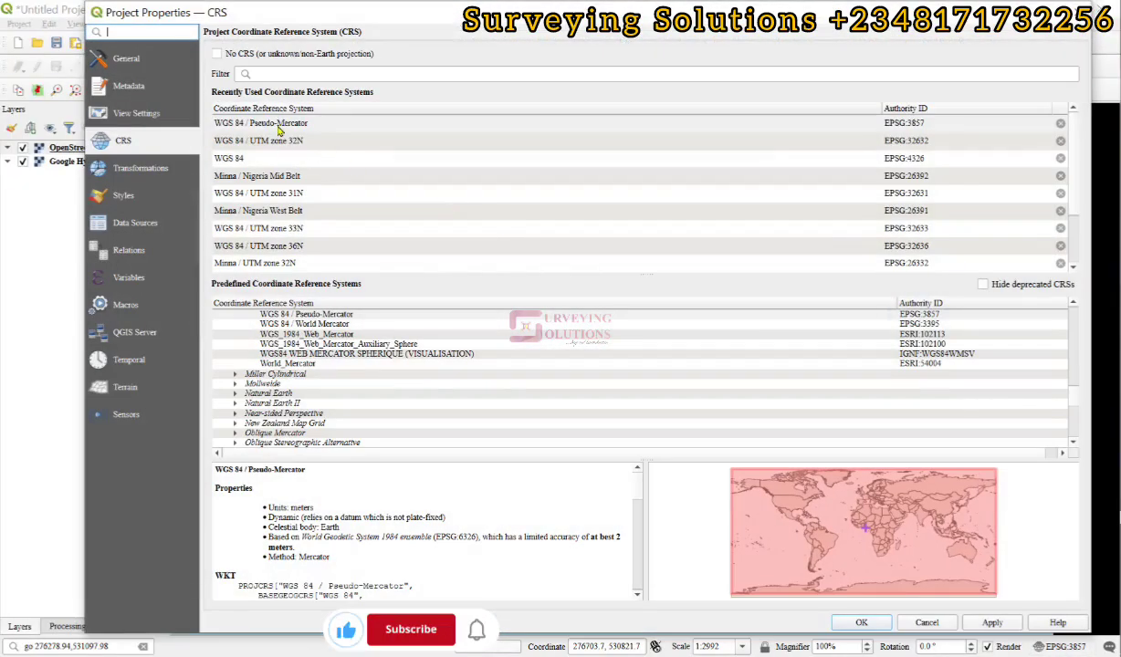
# Choose WGS 84 / UTM zone 32N (EPSG:32632) as the project CRS and apply it
pyautogui.hotkey('alt', 'Tab')
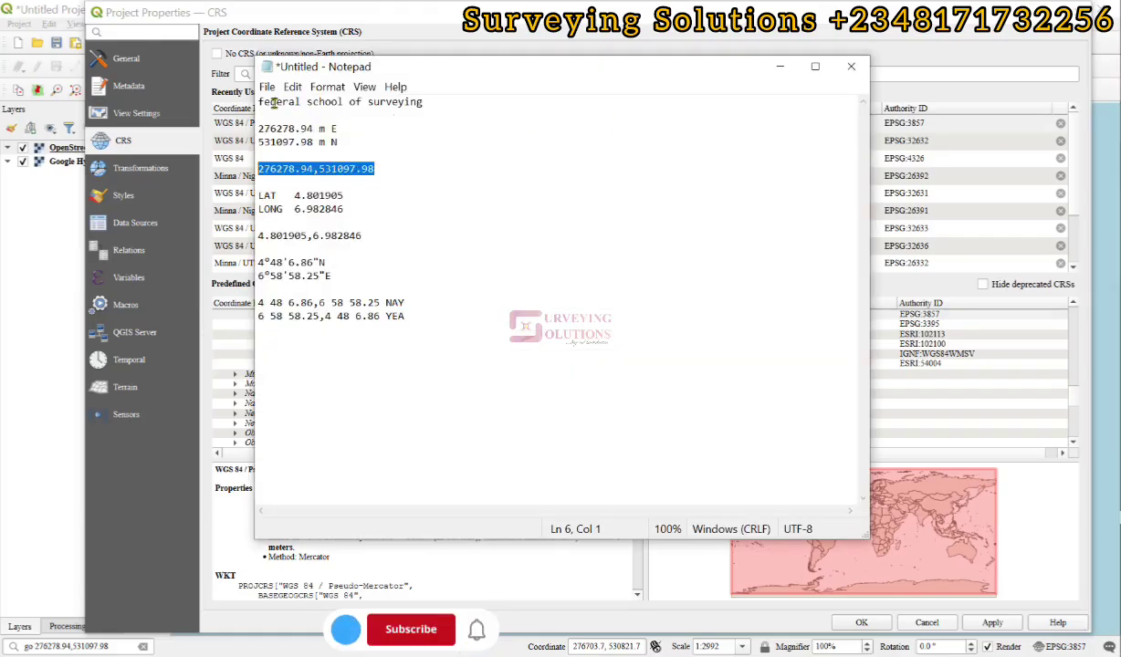
pyautogui.click(780, 66)
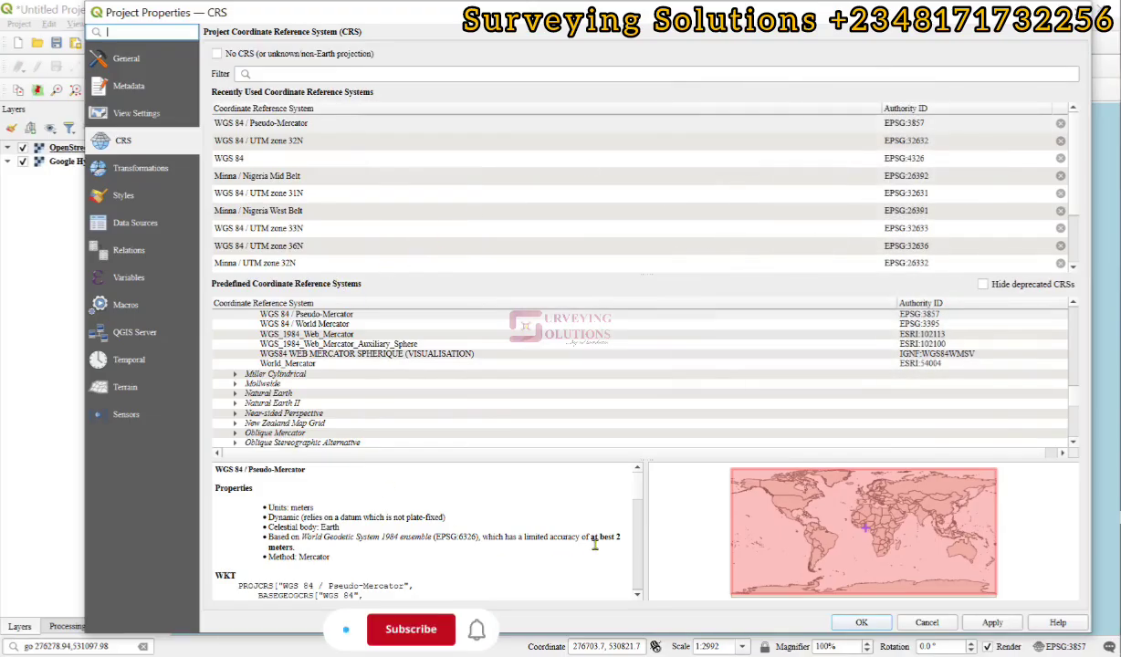
pyautogui.hotkey('alt', 'Tab')
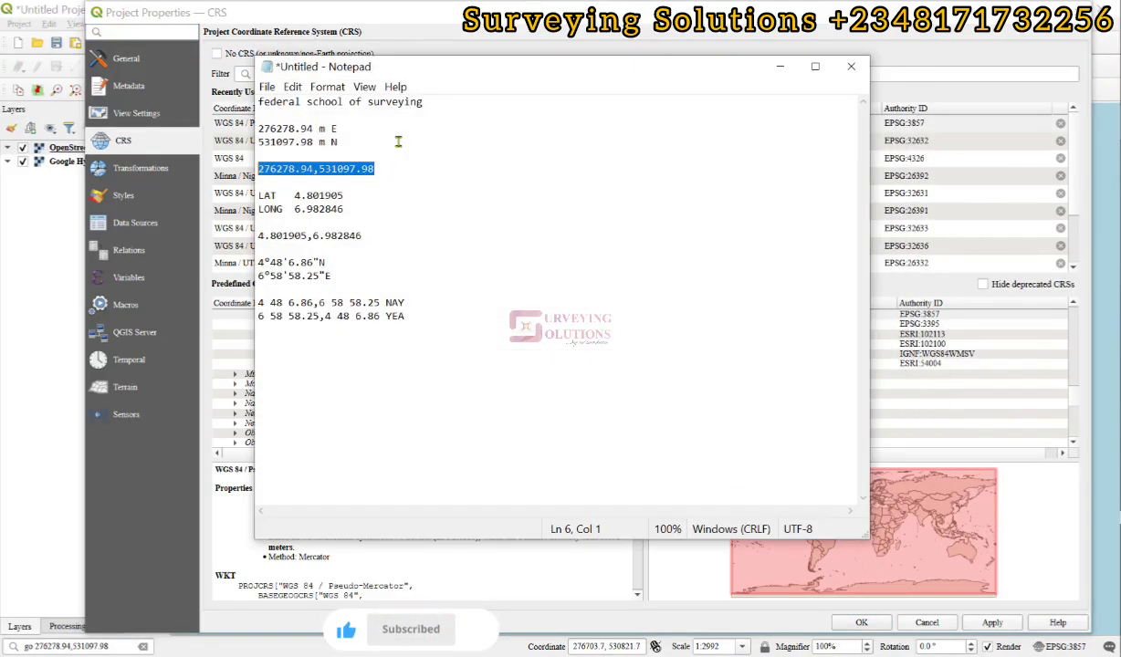
pyautogui.click(781, 65)
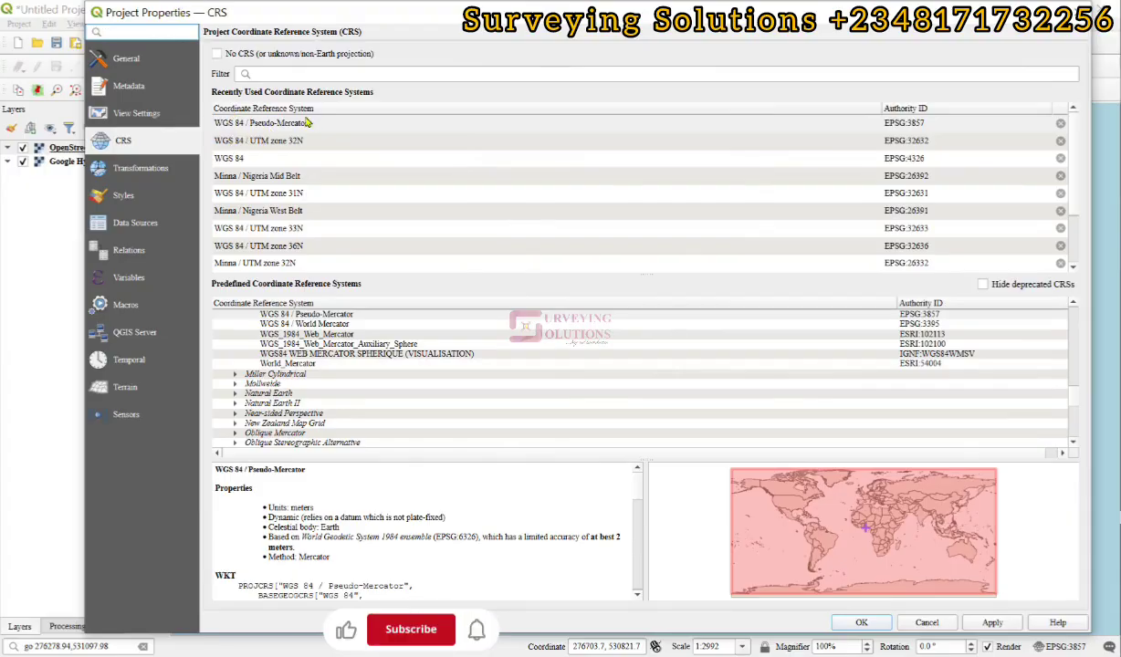
pyautogui.click(271, 143)
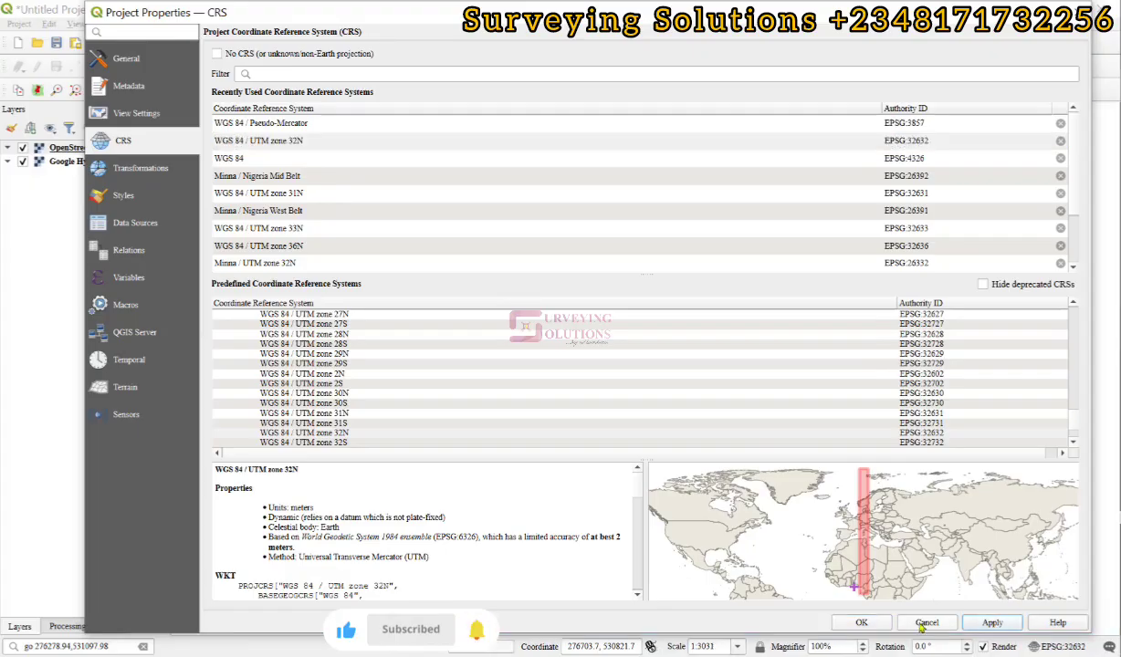
pyautogui.click(863, 622)
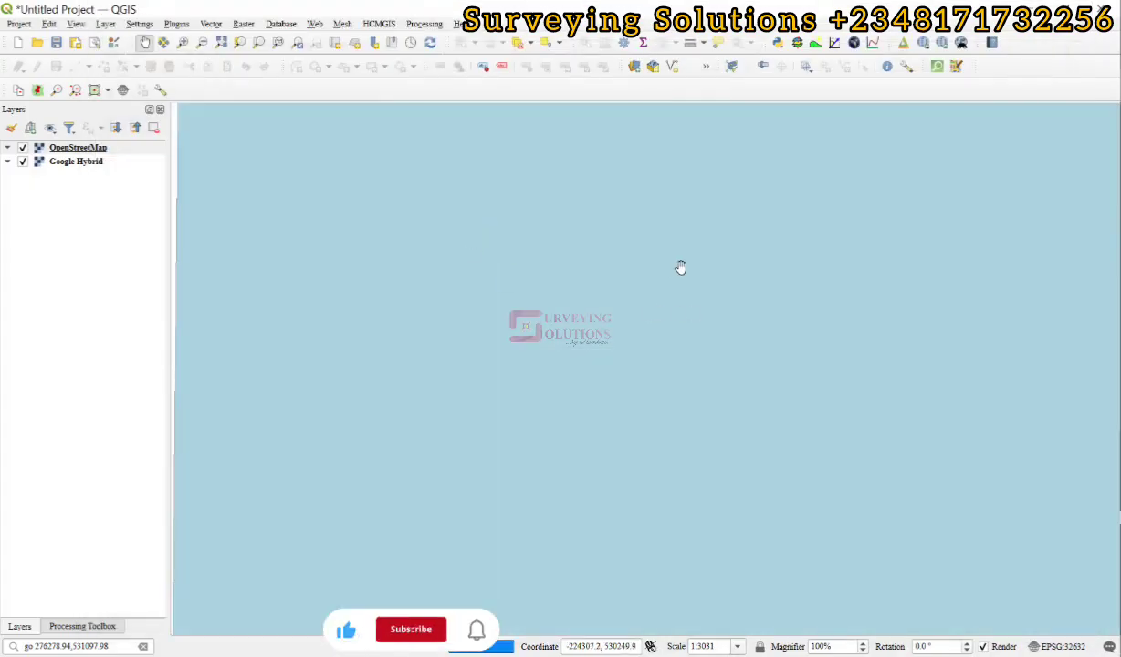
# Pick the 'Go to 276278.94E 531097.98N' locator result to centre the map
pyautogui.click(110, 646)
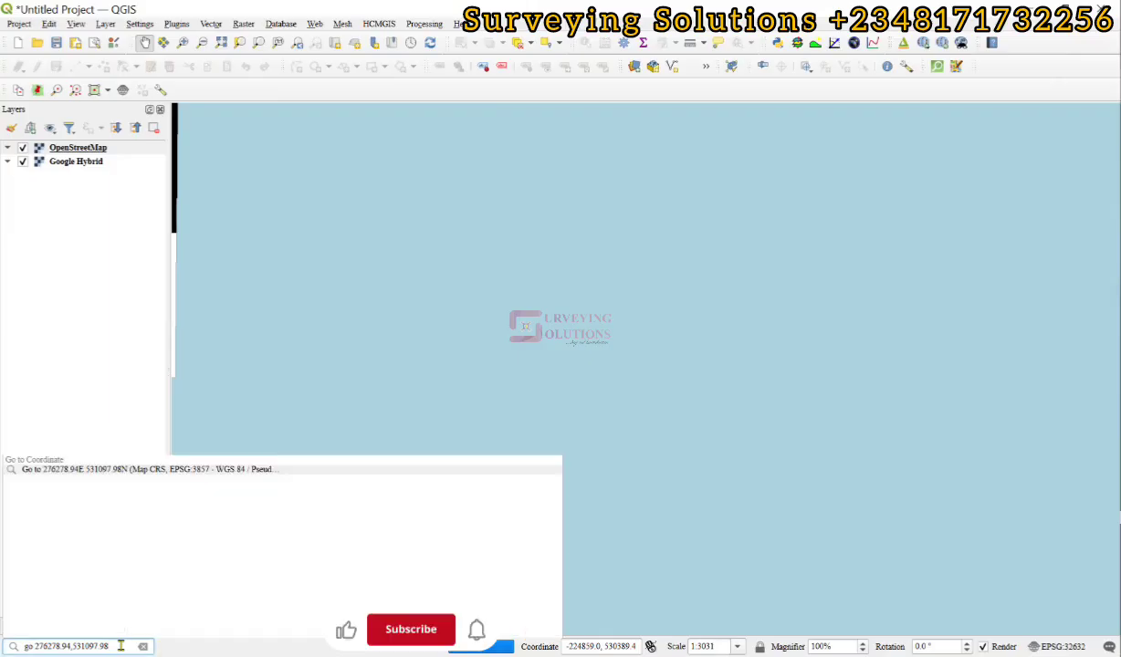
pyautogui.click(132, 471)
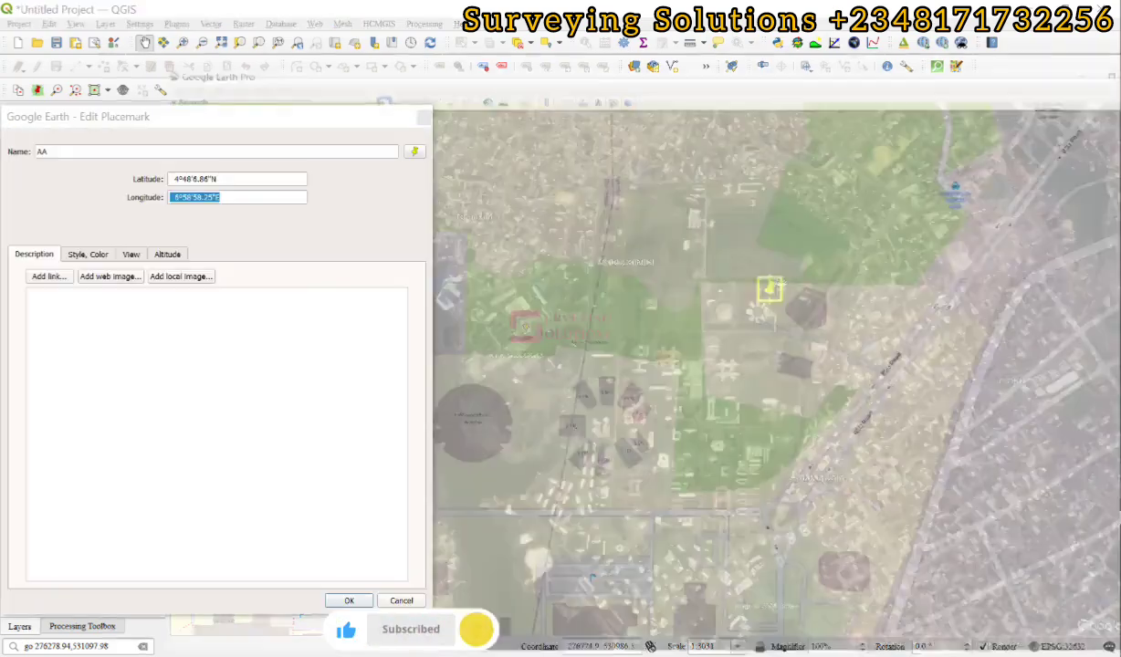
# Zoom in on placemark AA in Google Earth Pro, then rerun QGIS's UTM Go to result
pyautogui.scroll(2, 620, 239)
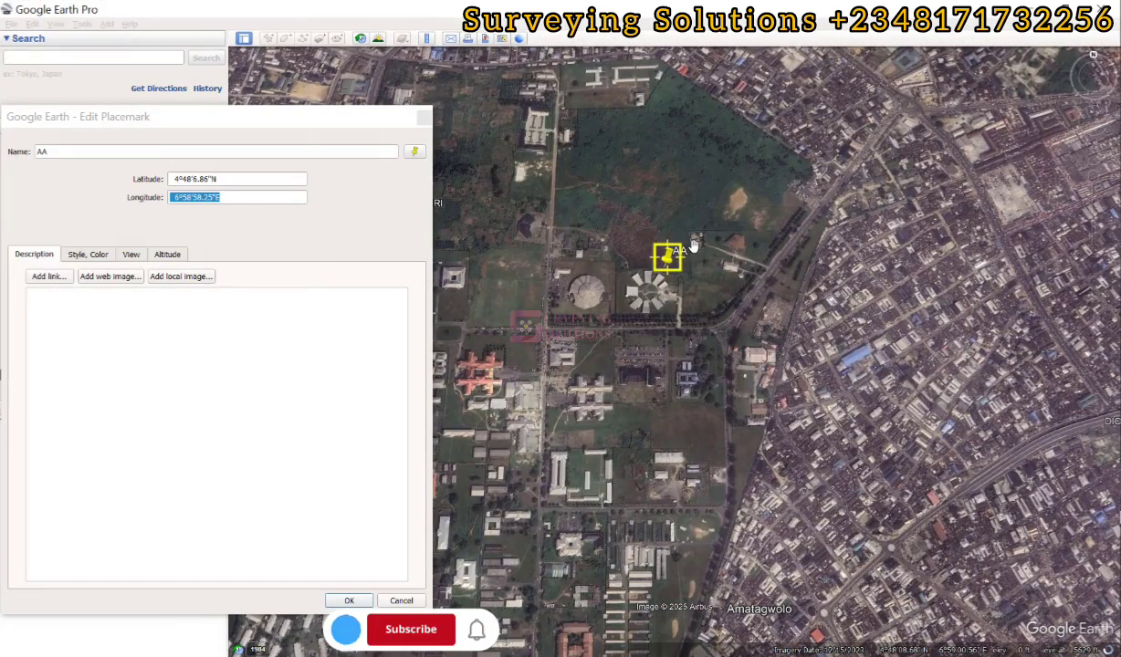
pyautogui.scroll(2, 666, 239)
pyautogui.scroll(1, 667, 258)
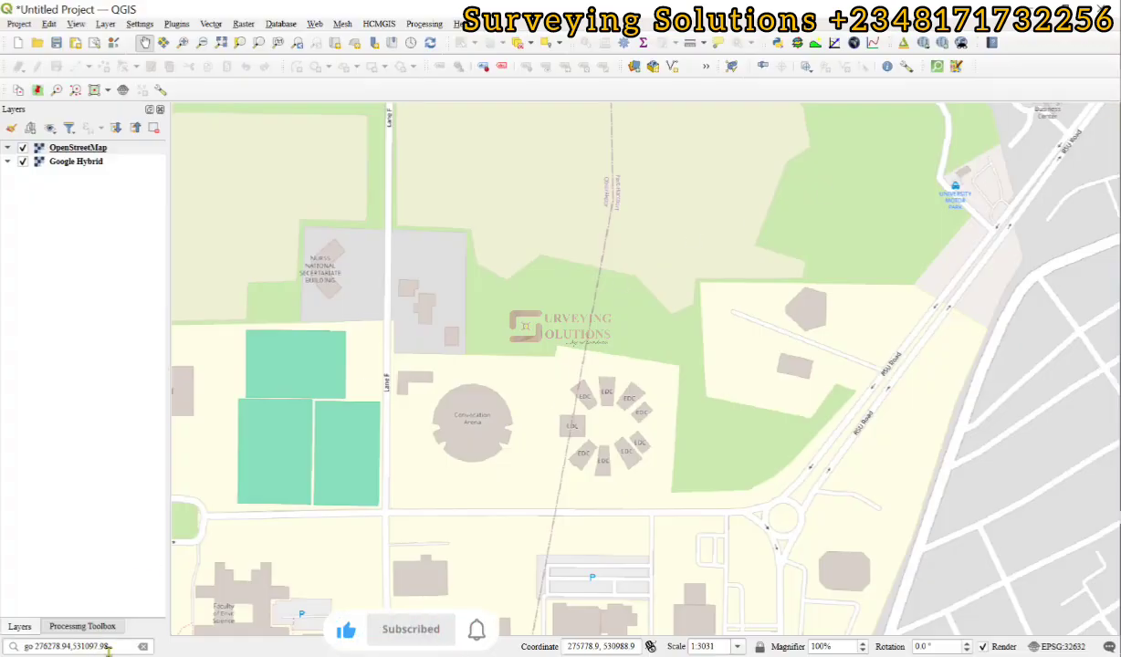
pyautogui.click(108, 646)
pyautogui.click(175, 469)
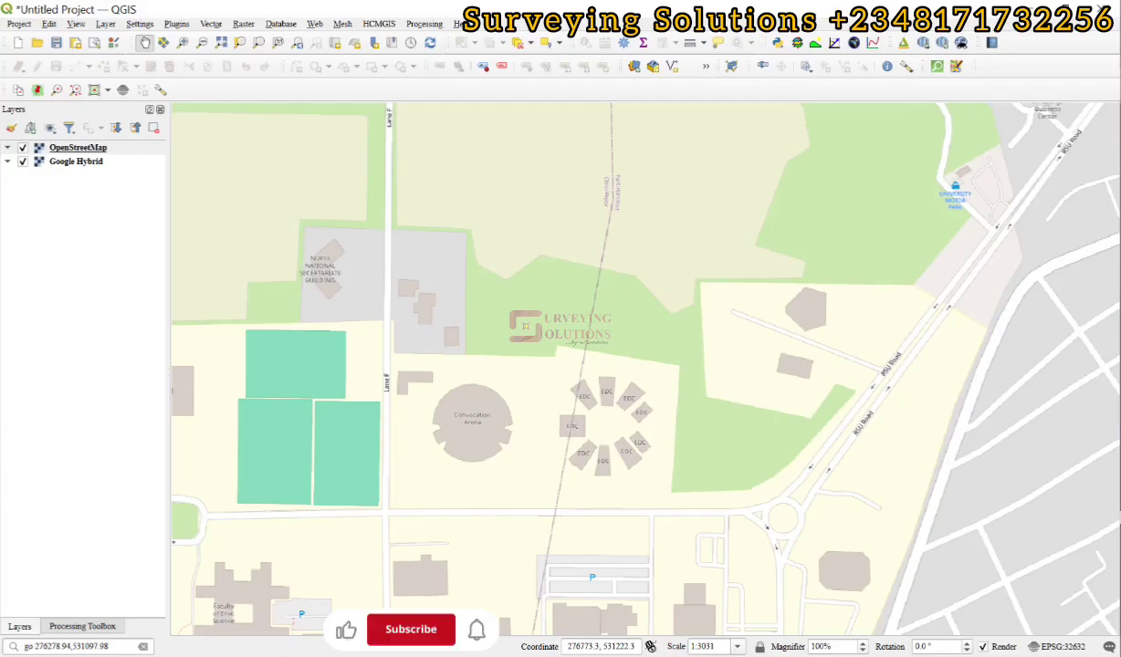
# Search 'go 4.801905,6.982846' and centre the map on the WGS 84 result
pyautogui.hotkey('alt', 'Tab')
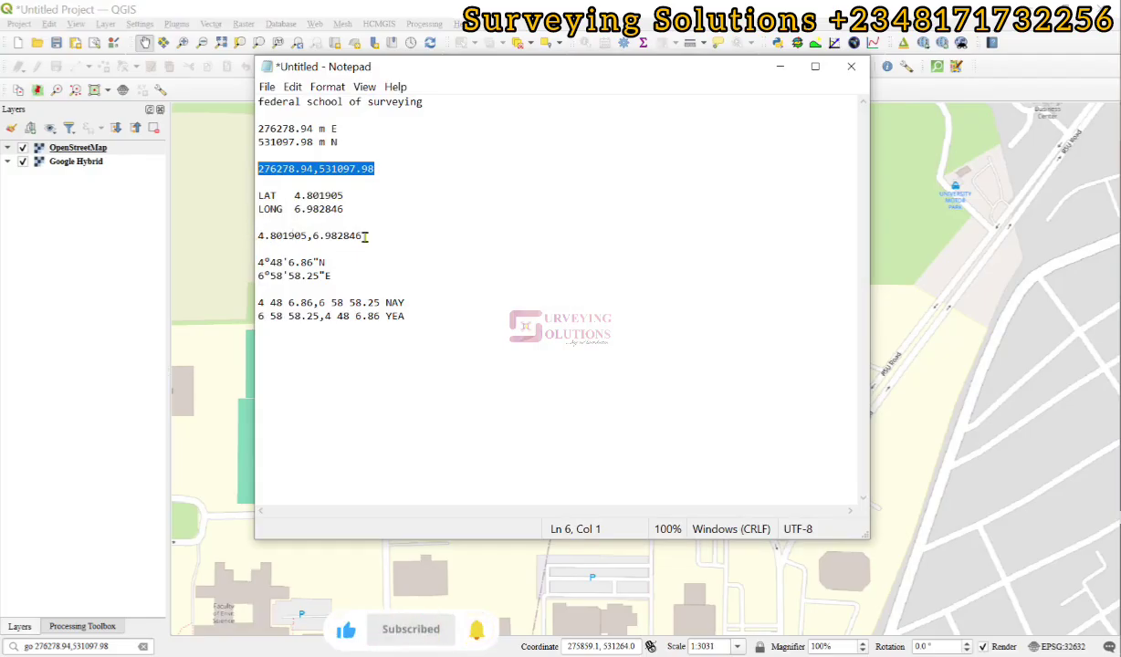
pyautogui.moveTo(366, 236); pyautogui.dragTo(240, 238)
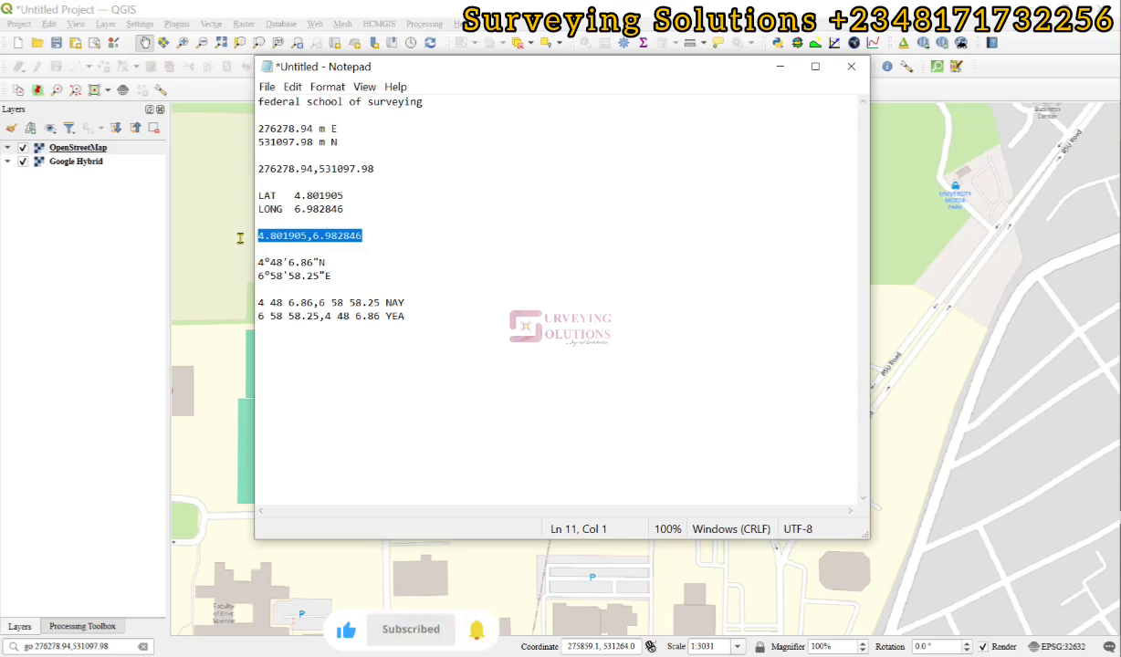
pyautogui.click(780, 66)
pyautogui.click(142, 646)
pyautogui.write('go 4.801905,6.982846')
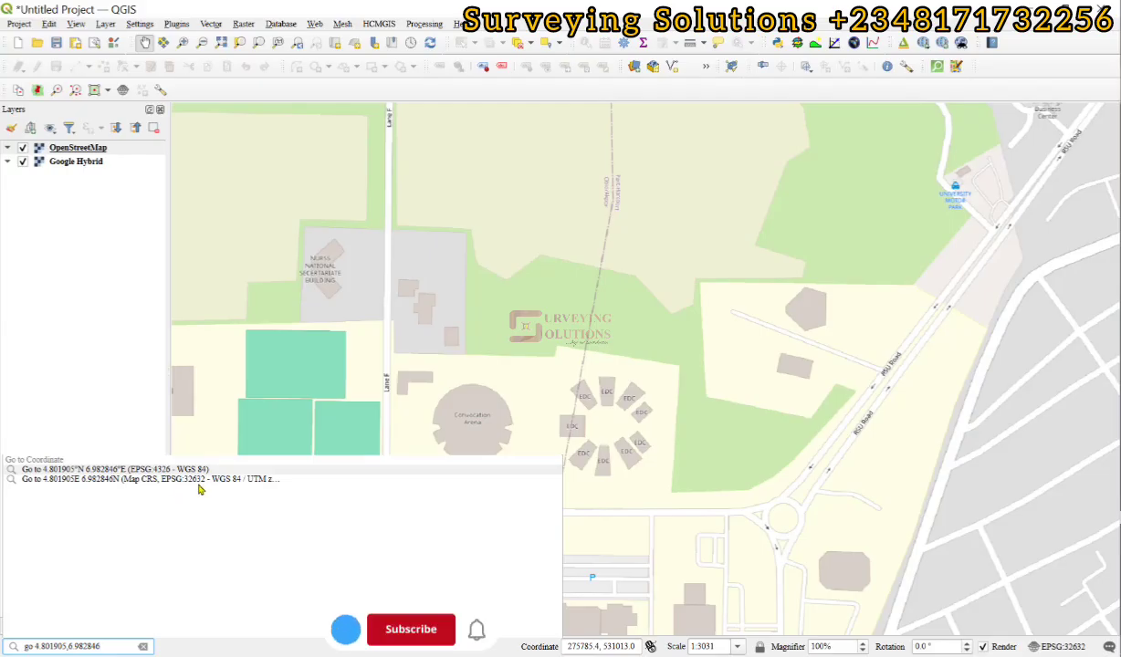
pyautogui.hotkey('alt', 'Tab')
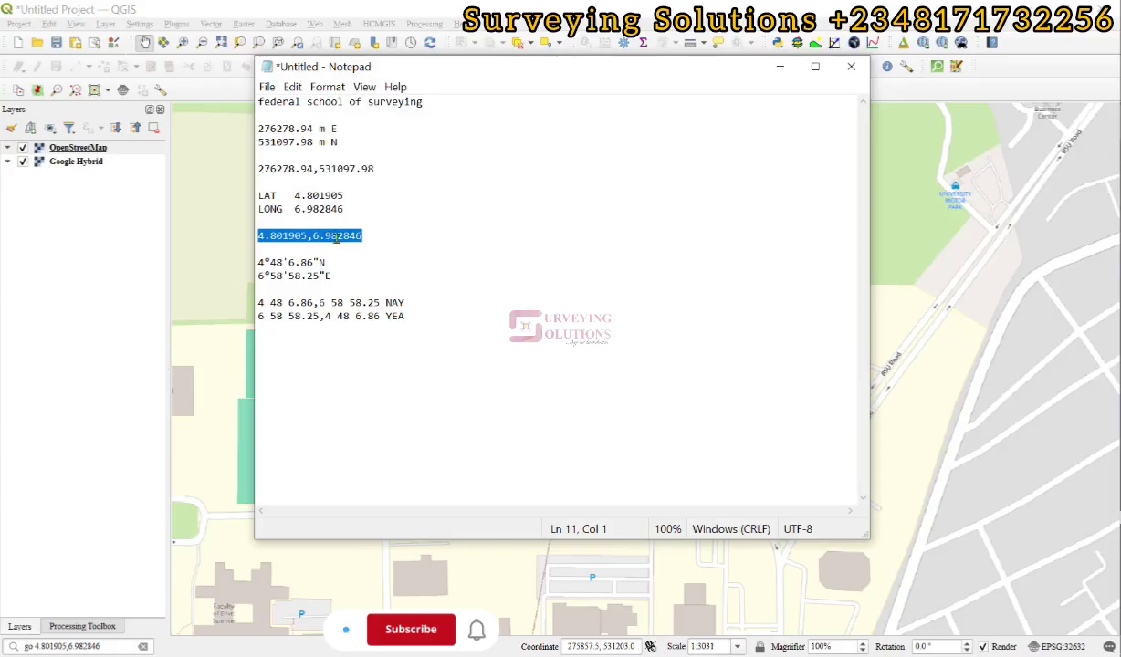
pyautogui.click(780, 65)
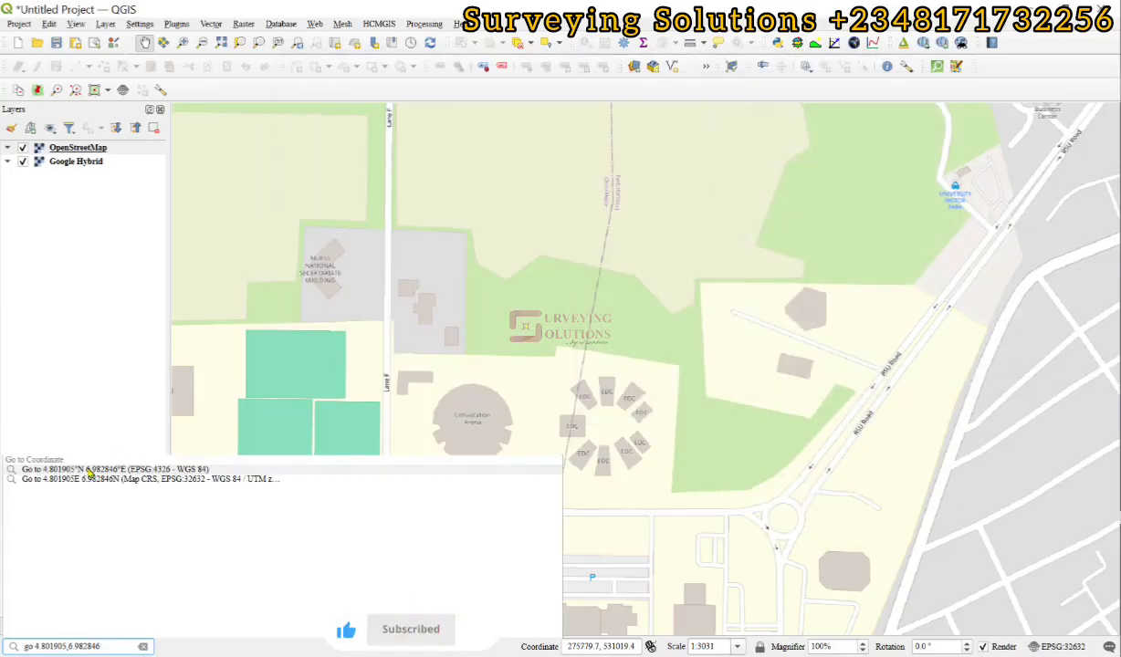
pyautogui.click(89, 470)
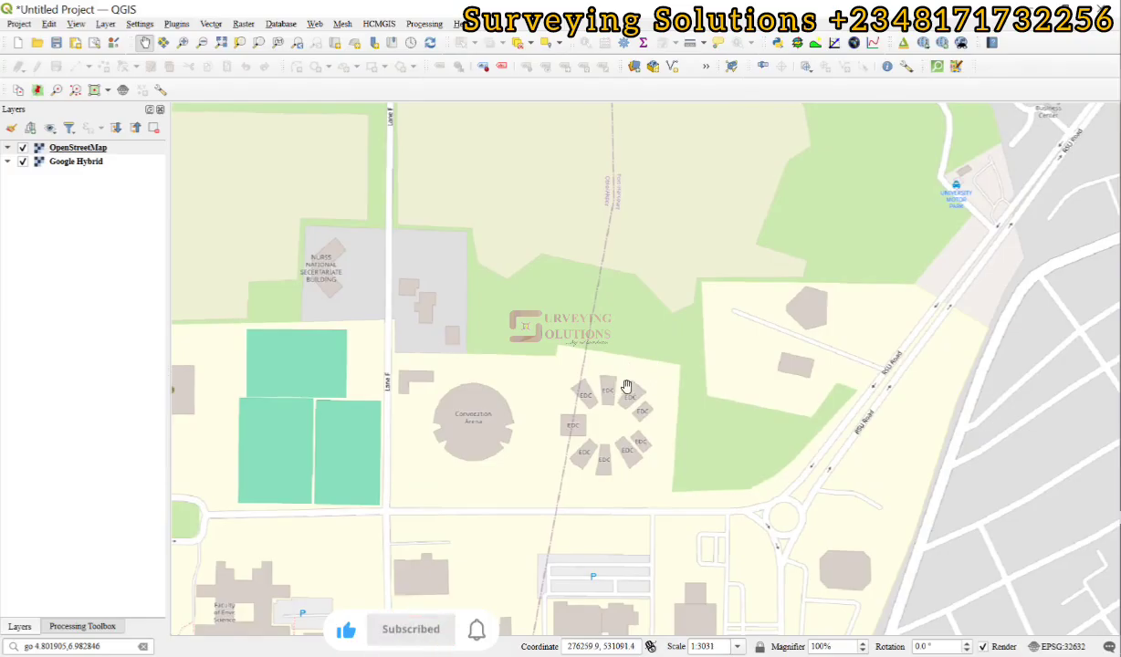
# Rerun the decimal-degree go-to and compare the map against the coordinate notes
pyautogui.click(120, 645)
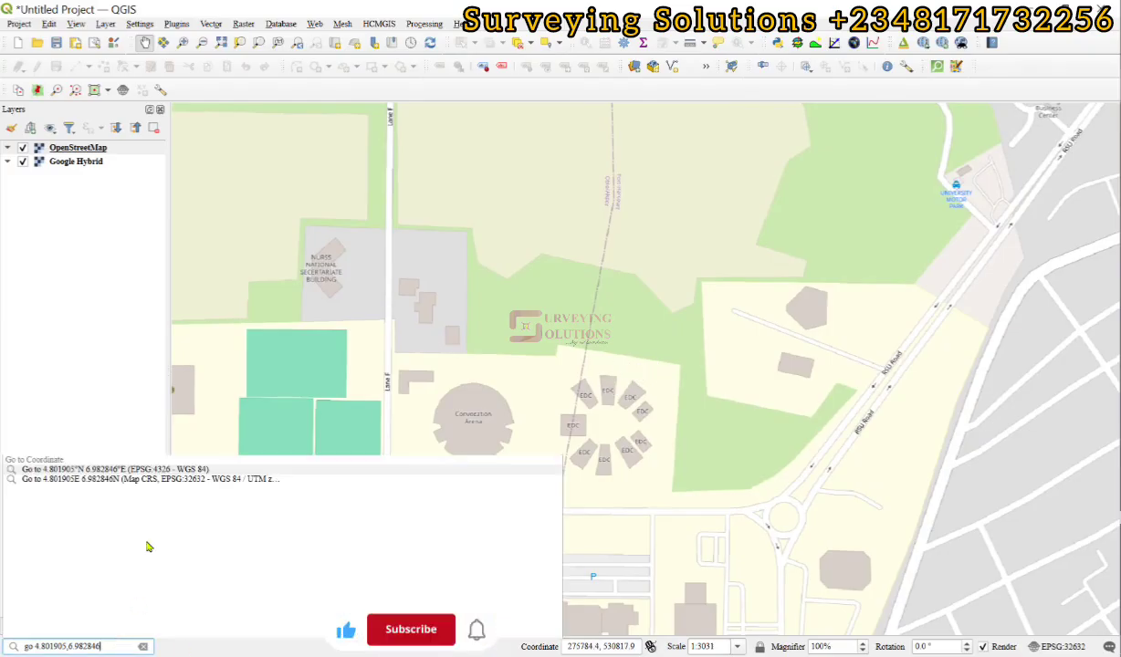
pyautogui.click(118, 452)
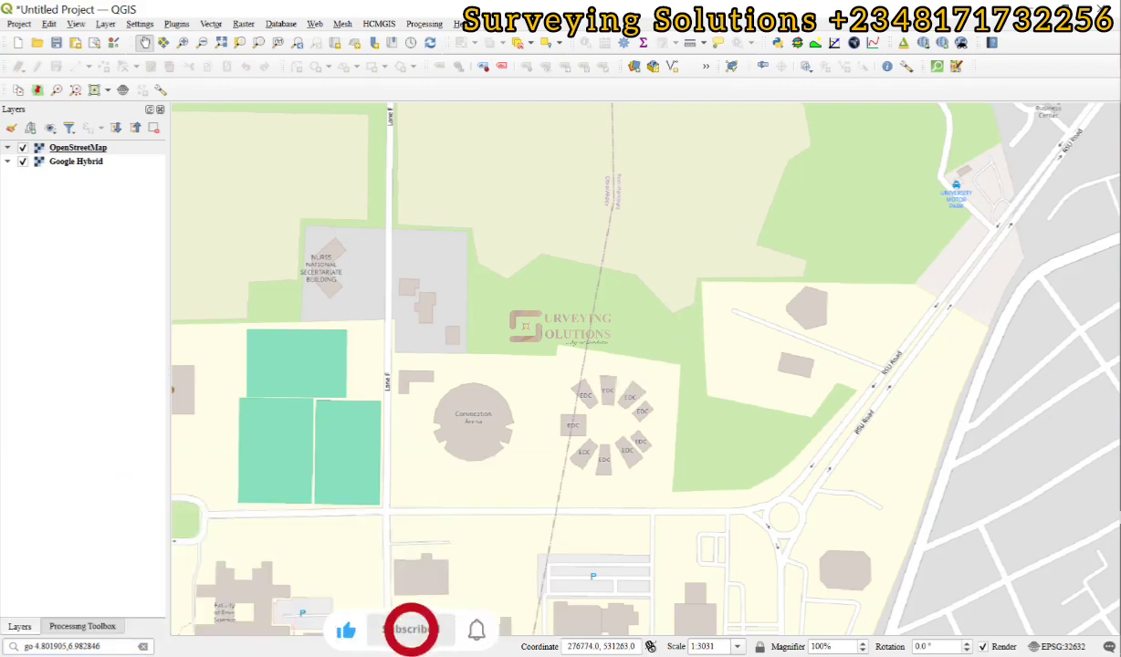
pyautogui.hotkey('alt', 'Tab')
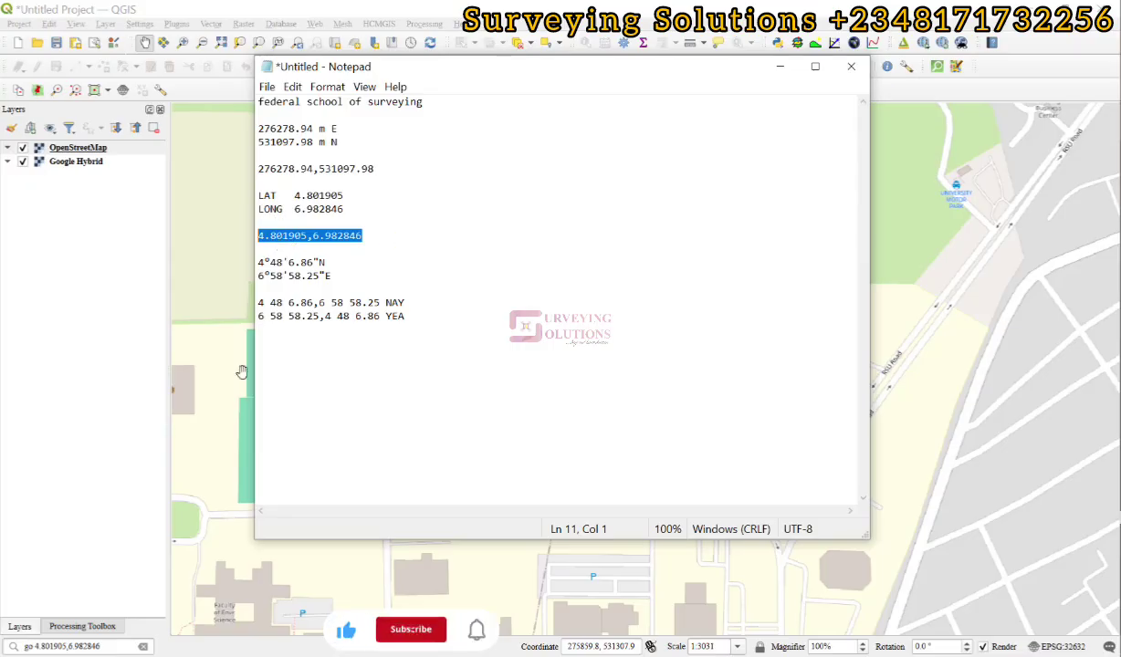
pyautogui.click(779, 65)
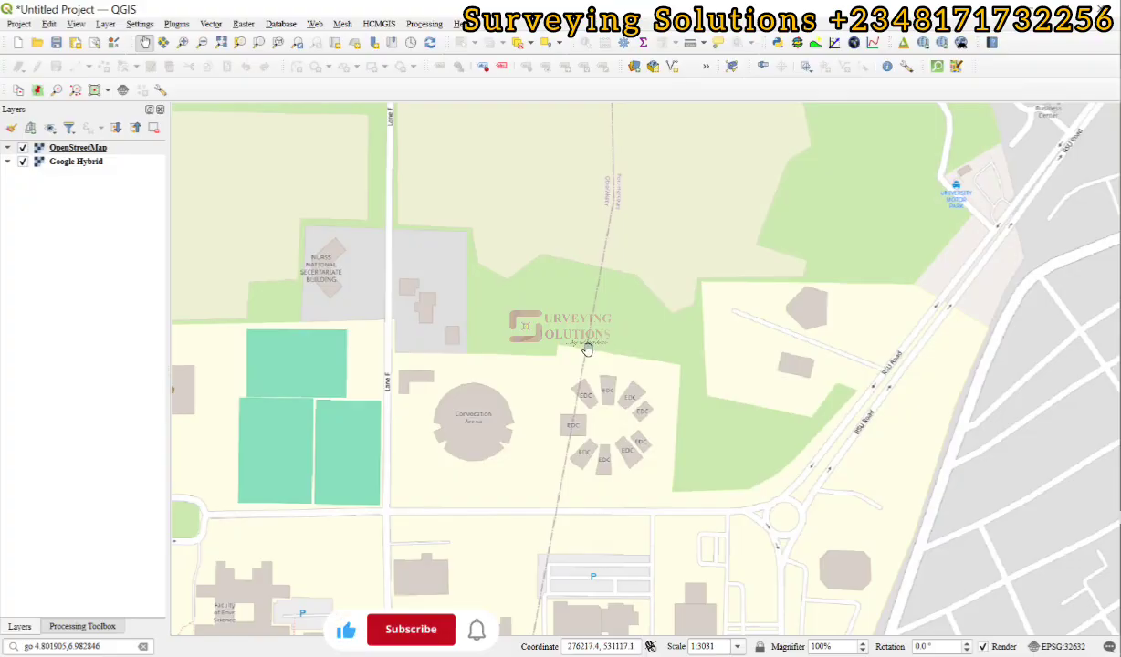
# Go to the latitude-first DMS coordinates '4 48 6.86,6 58 58.25' from the locator, landing in unrelated forest
pyautogui.hotkey('alt', 'Tab')
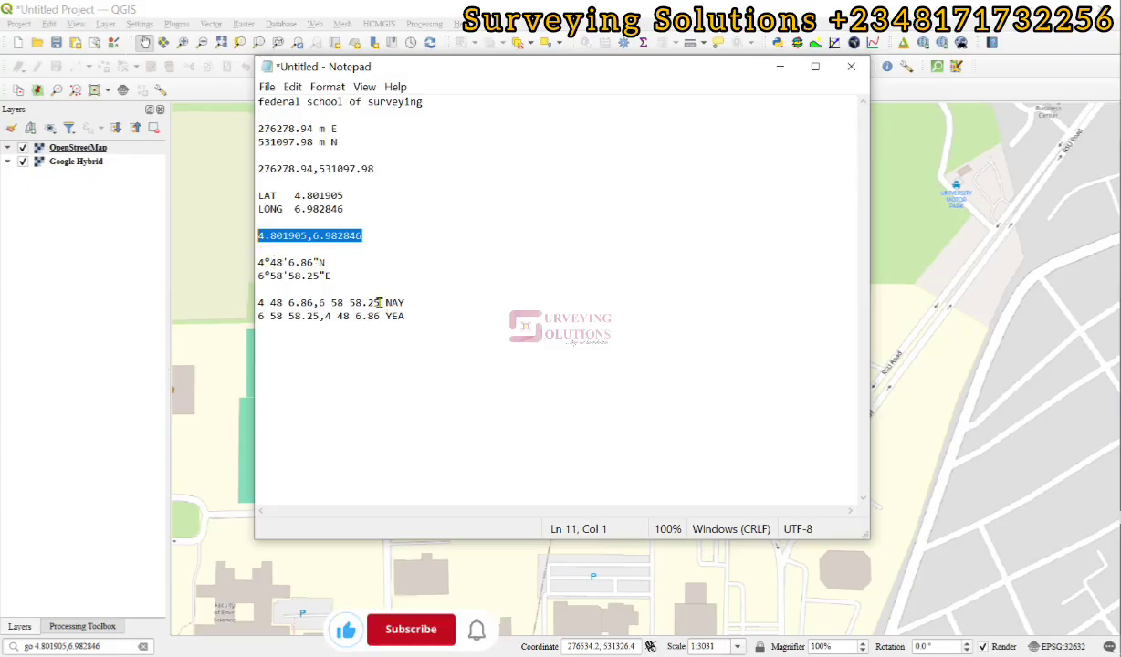
pyautogui.moveTo(380, 302); pyautogui.dragTo(255, 302)
pyautogui.hotkey('ctrl', 'c')
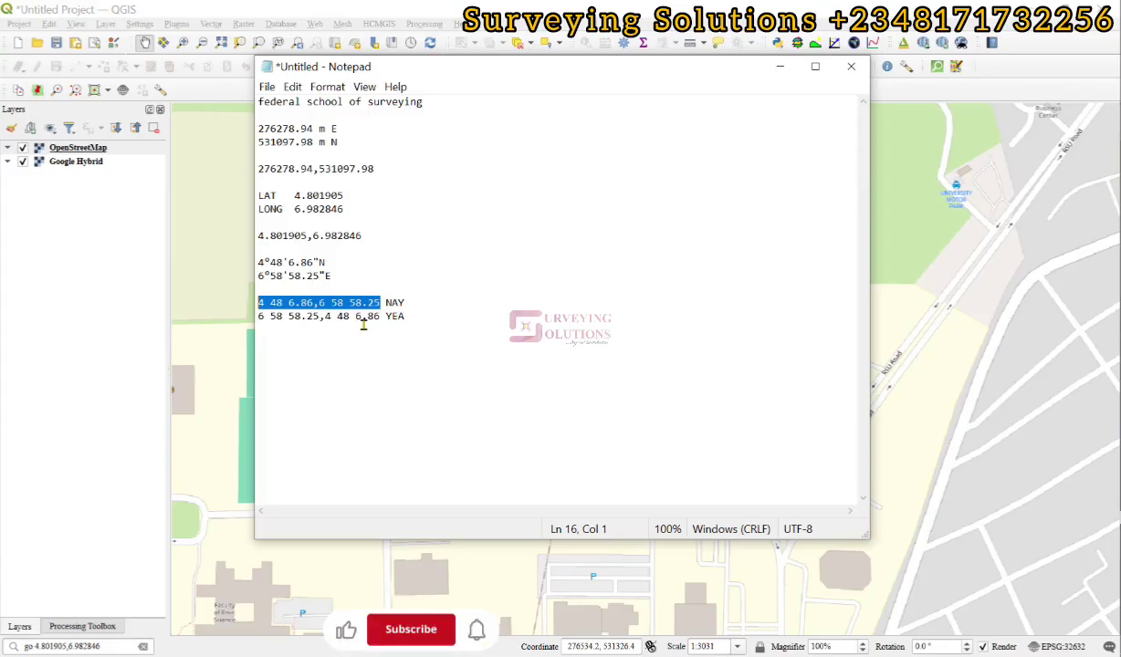
pyautogui.hotkey('alt', 'Tab')
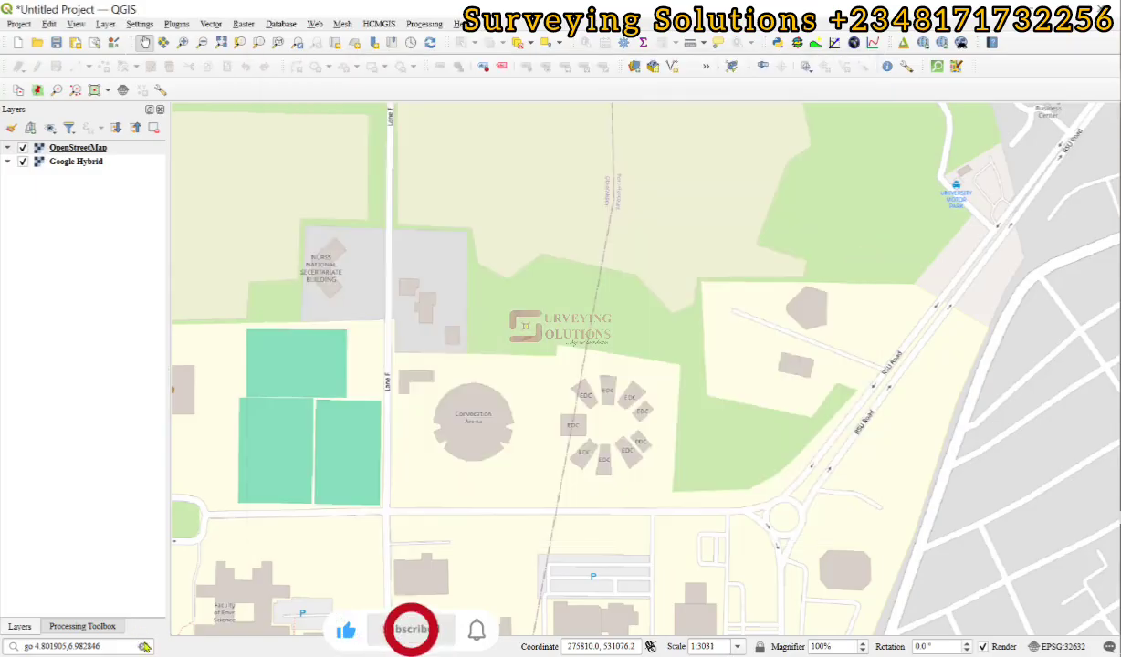
pyautogui.click(143, 646)
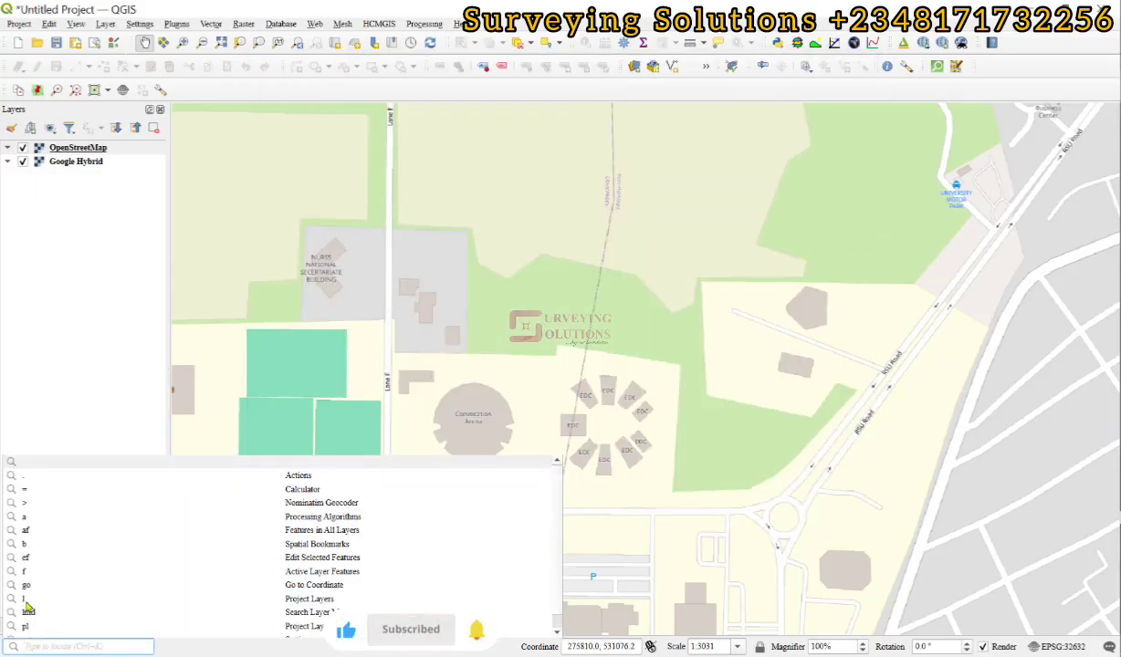
pyautogui.write('go')
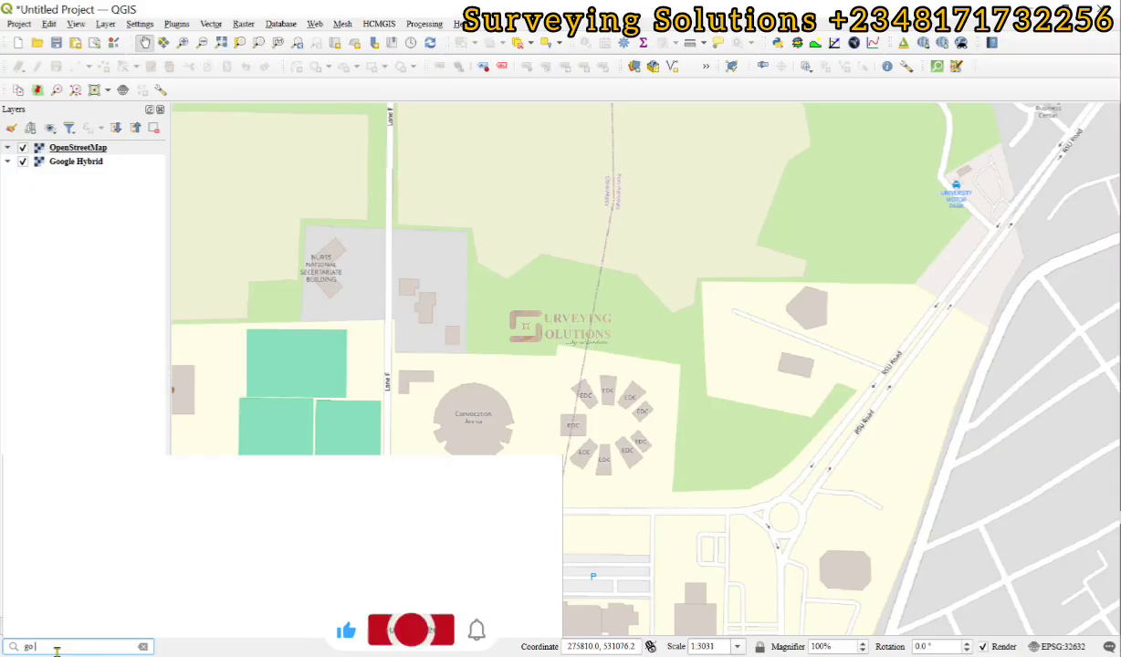
pyautogui.hotkey('ctrl', 'v')
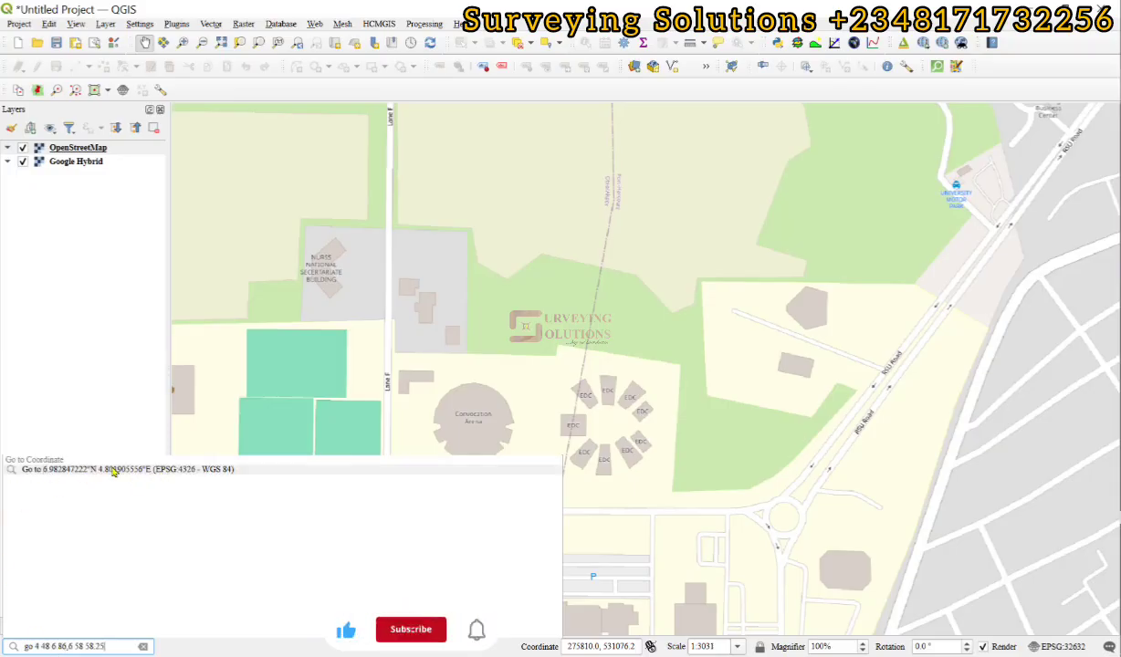
pyautogui.click(194, 473)
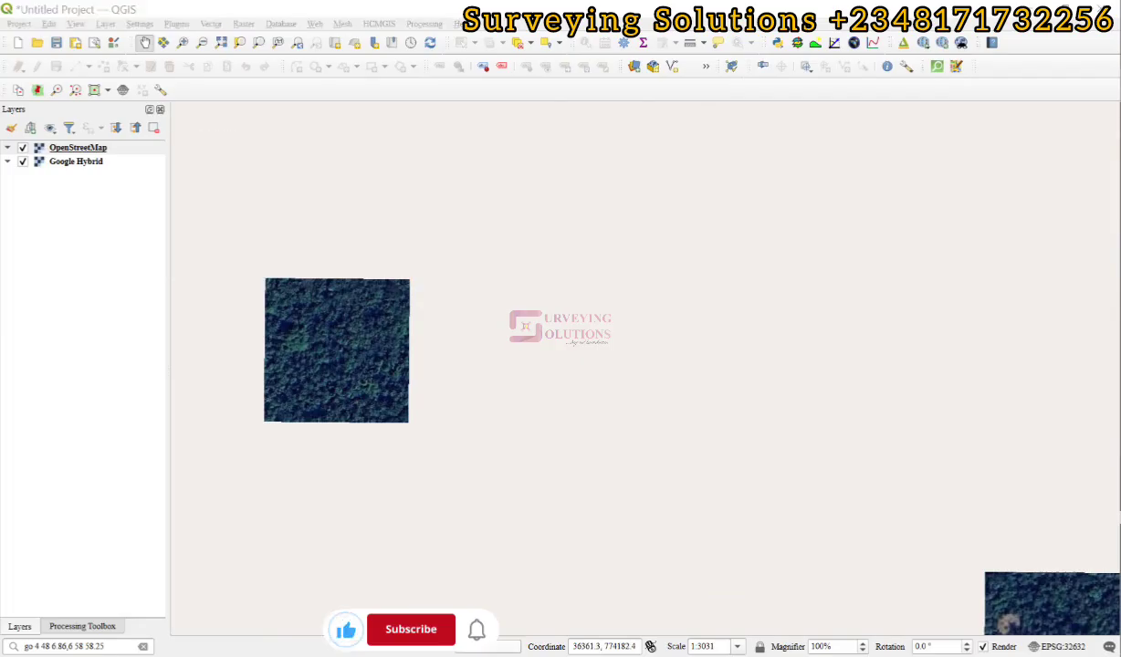
# Copy the reversed DMS line '6 58 58.25,4 48 6.86' from the Notepad notes
pyautogui.hotkey('alt', 'Tab')
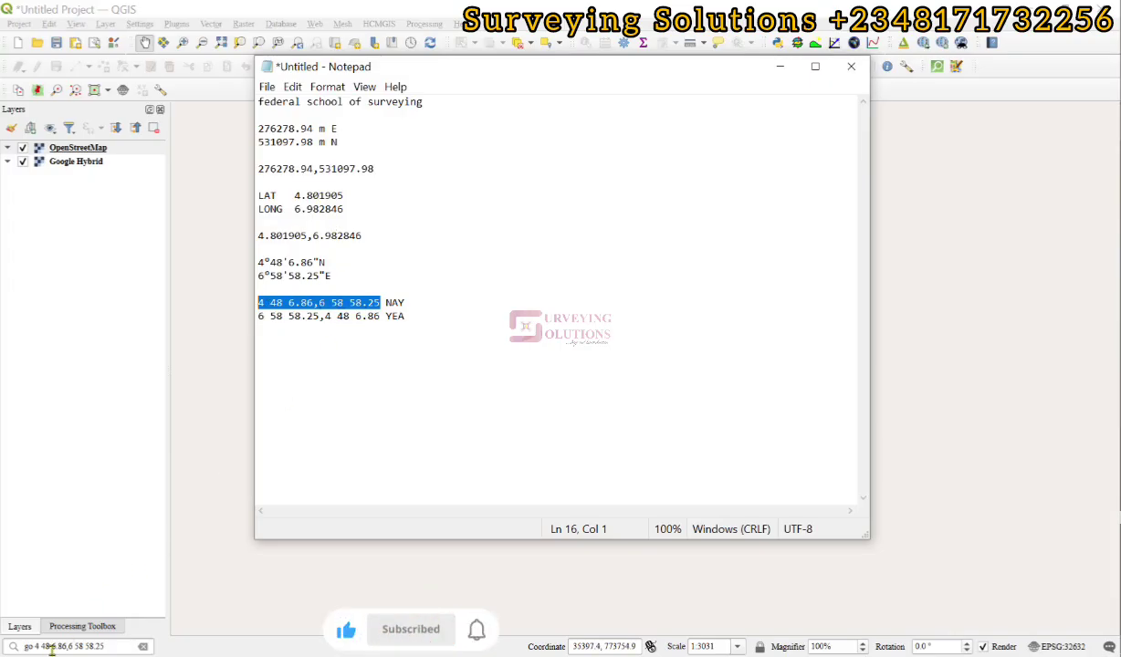
pyautogui.moveTo(381, 316); pyautogui.dragTo(225, 315)
pyautogui.hotkey('ctrl', 'c')
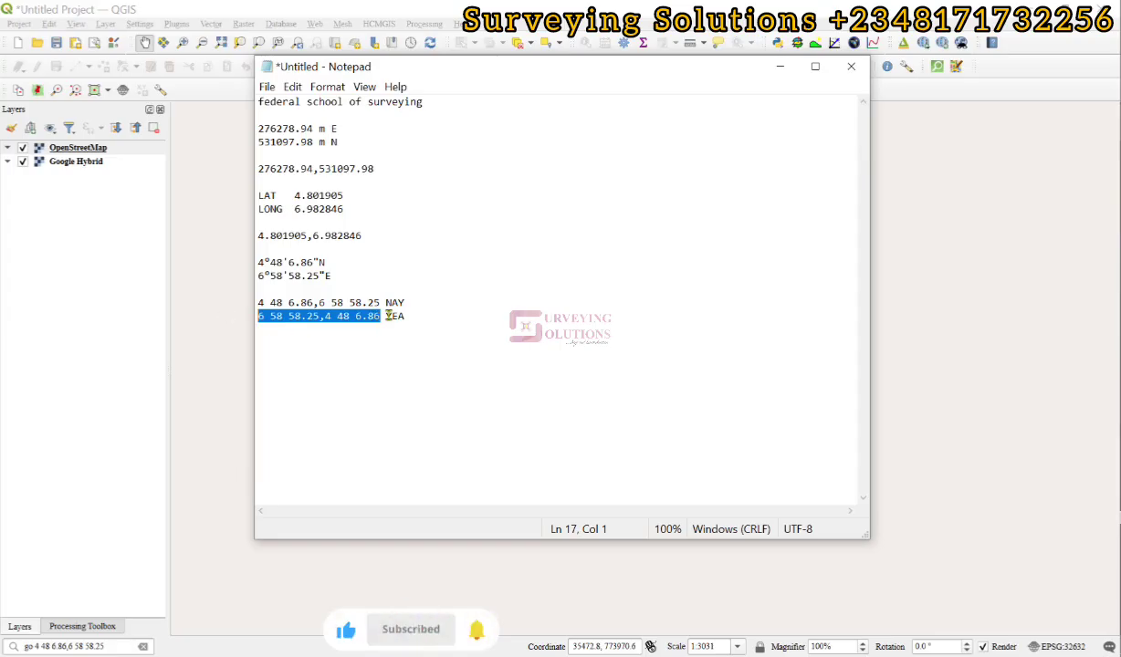
pyautogui.click(62, 644)
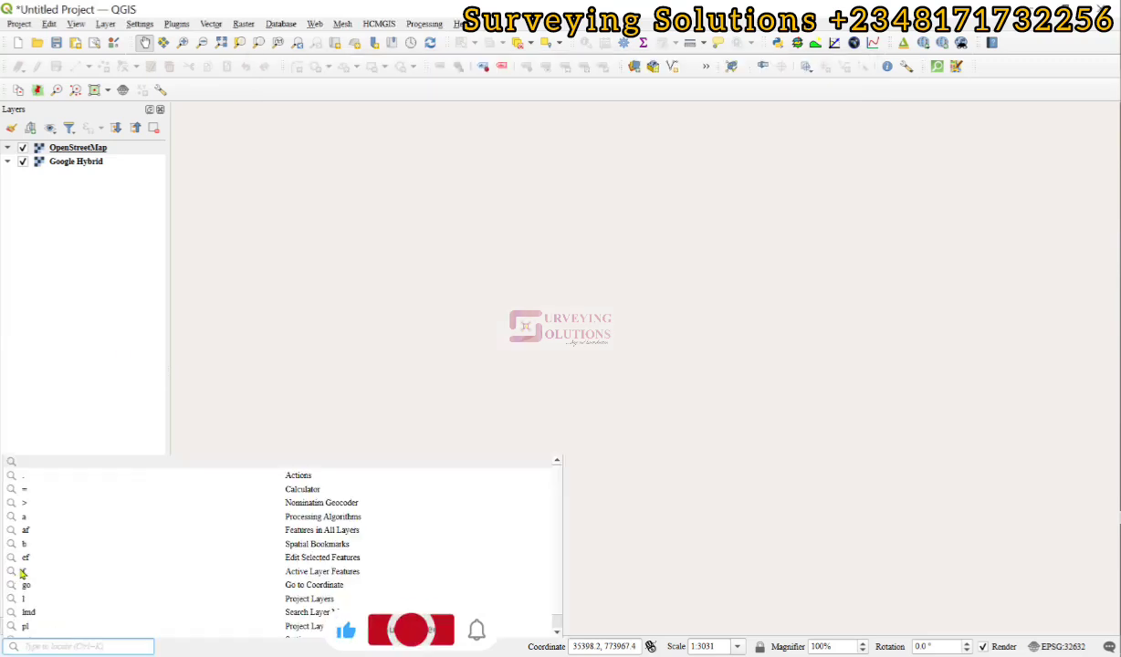
# Search 'go 6 58 58.25,4 48 6.86' and jump to the 4.80 N 6.98 E campus result
pyautogui.write('go')
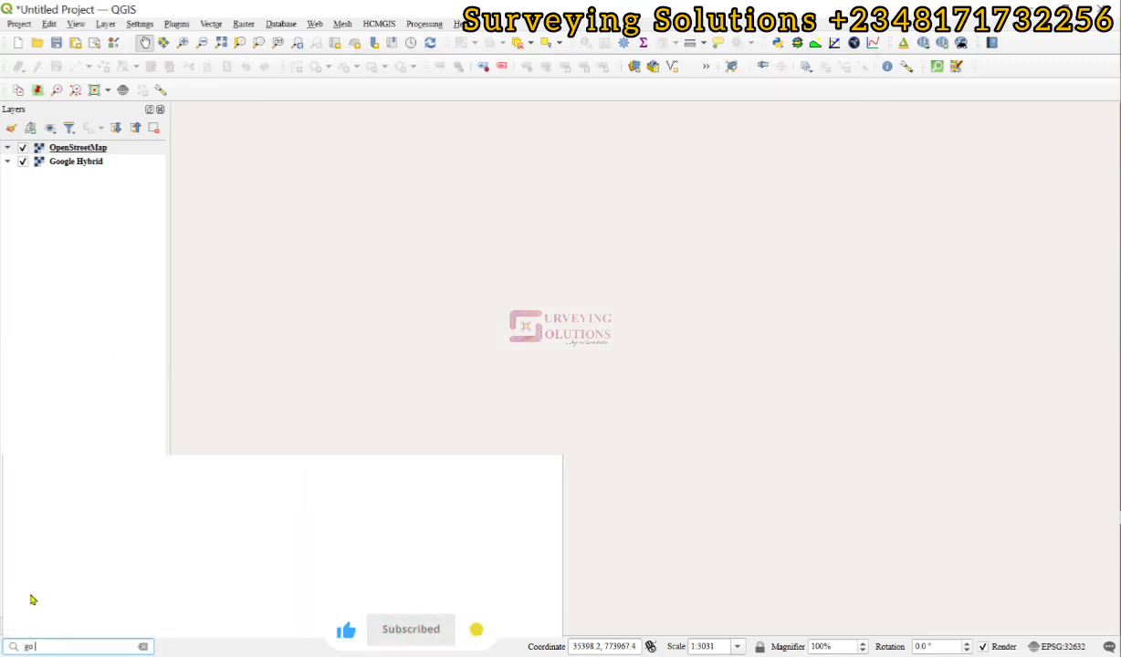
pyautogui.rightClick(63, 646)
pyautogui.click(107, 607)
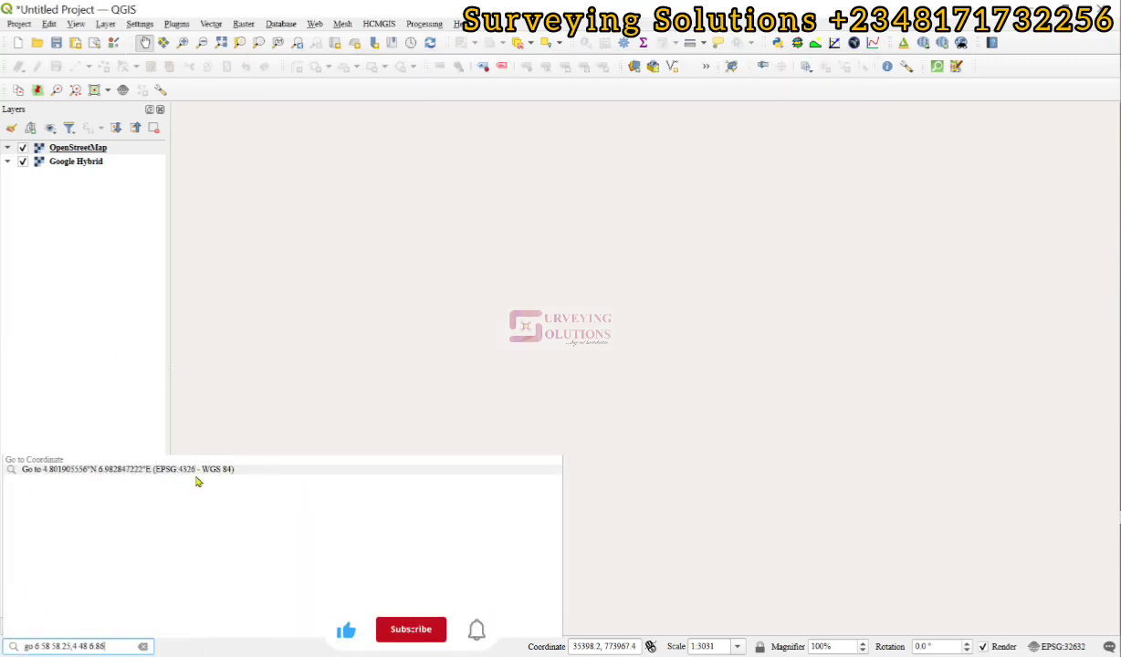
pyautogui.click(78, 471)
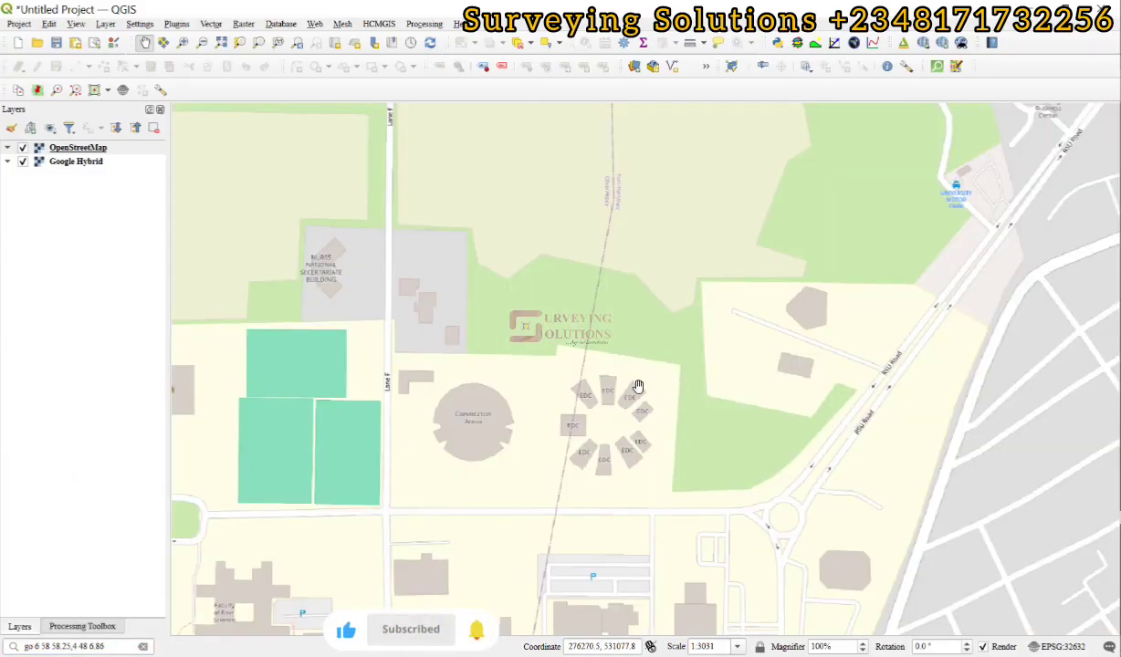
pyautogui.hotkey('alt', 'Tab')
# Clear the 'go 6 58 58.25,4 48 6.86' locator query and bring back the Notepad coordinate notes
pyautogui.click(780, 66)
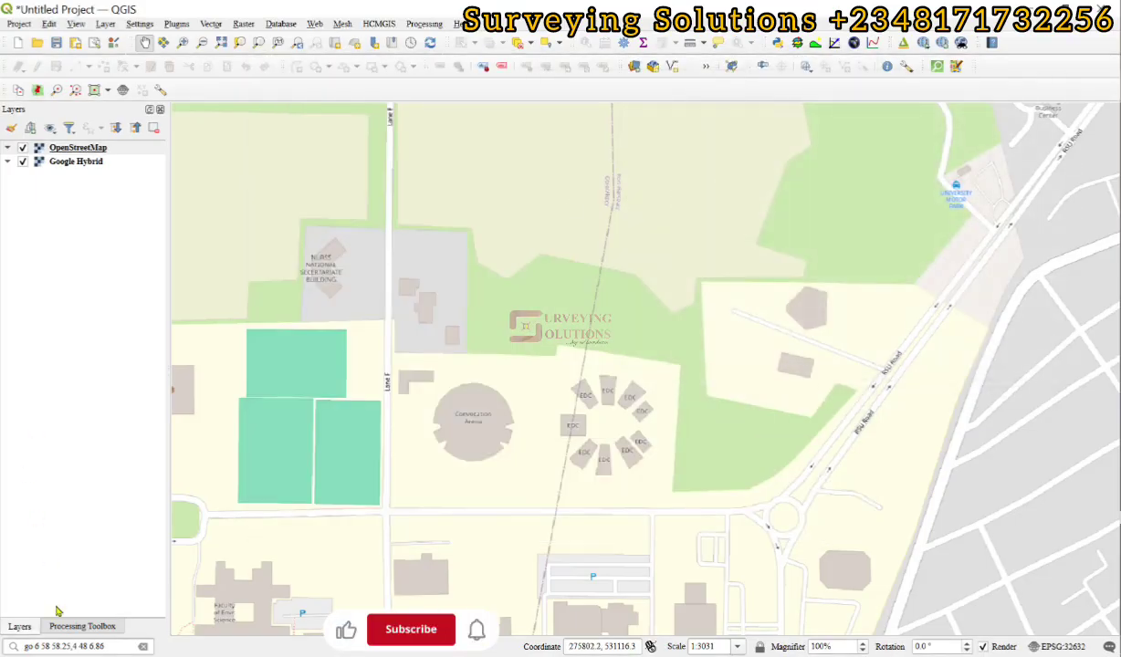
pyautogui.click(143, 646)
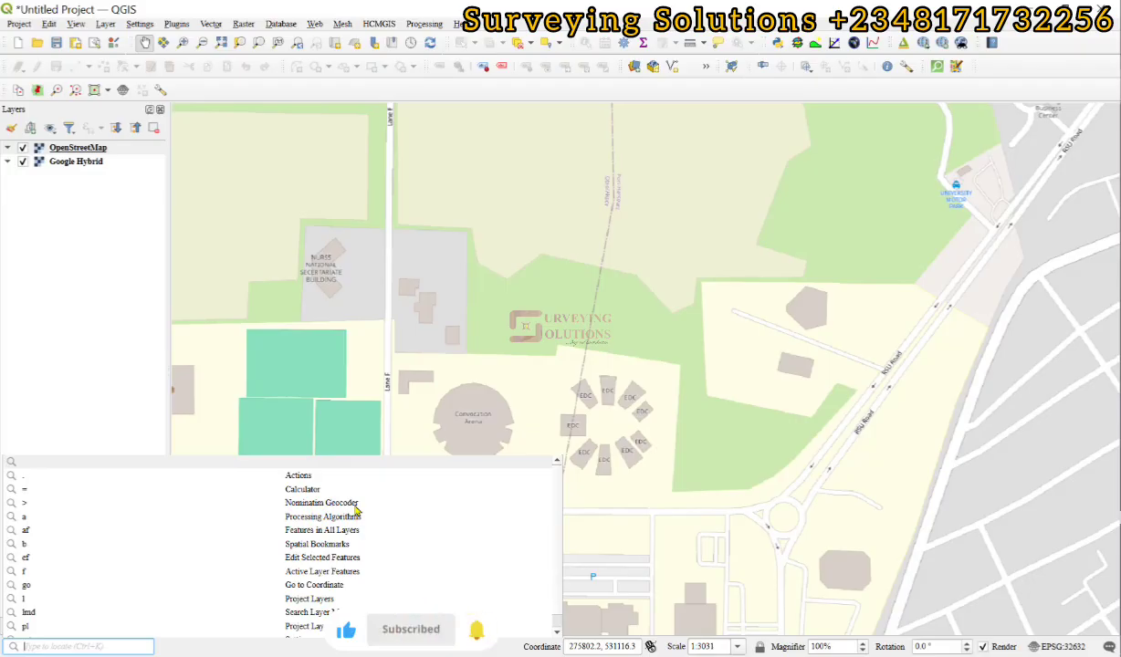
pyautogui.click(125, 381)
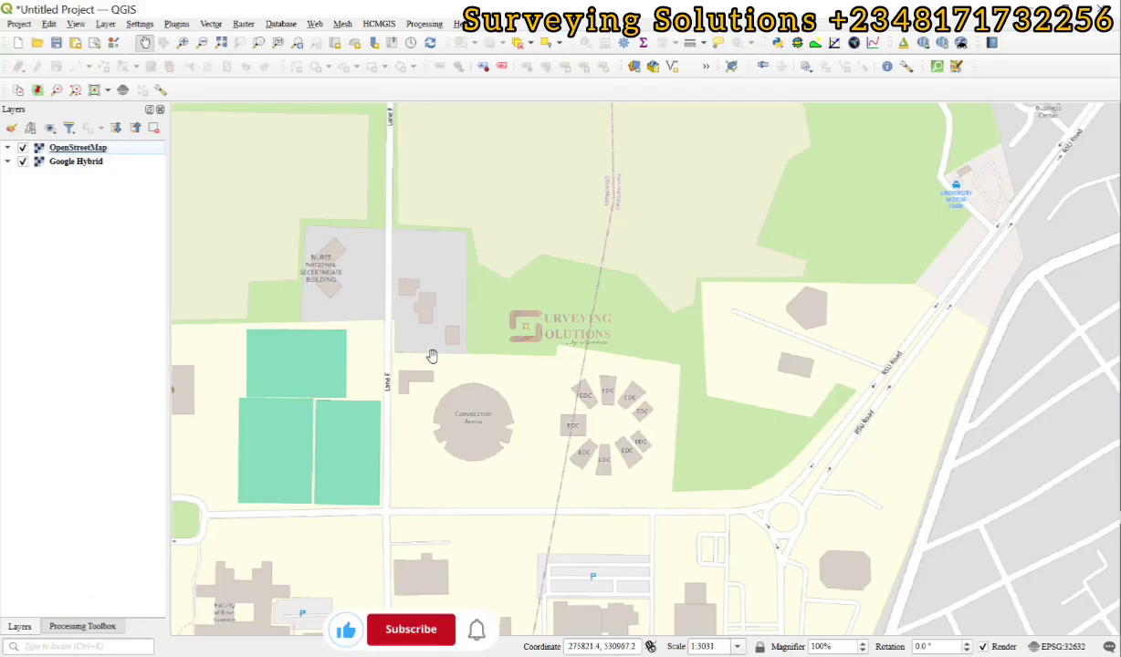
pyautogui.hotkey('alt', 'Tab')
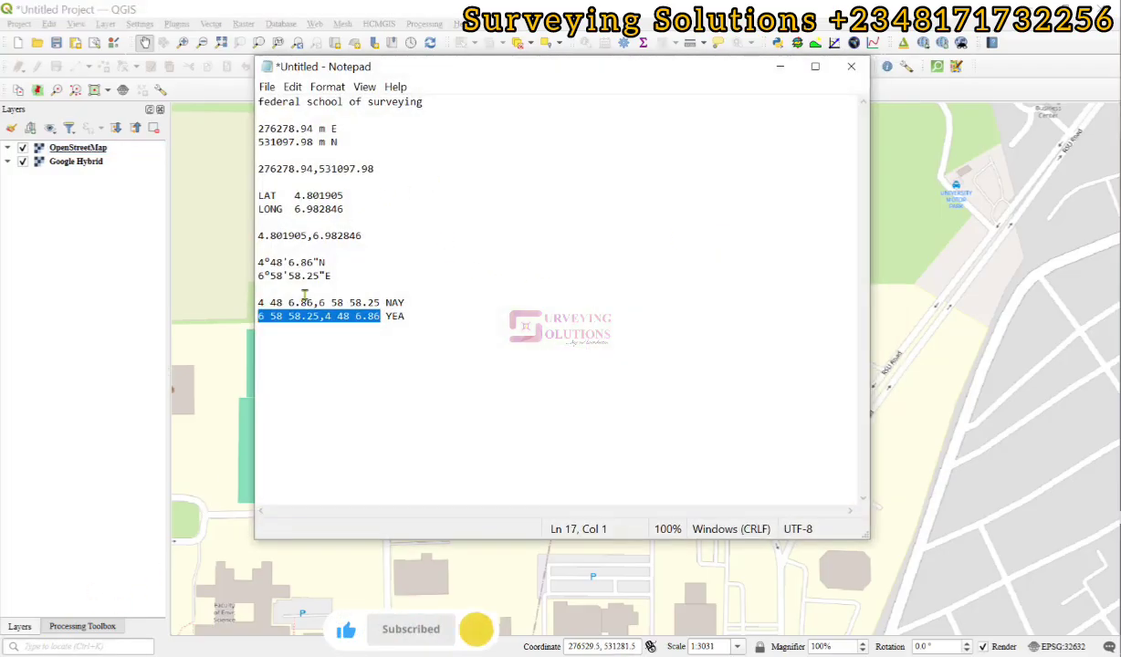